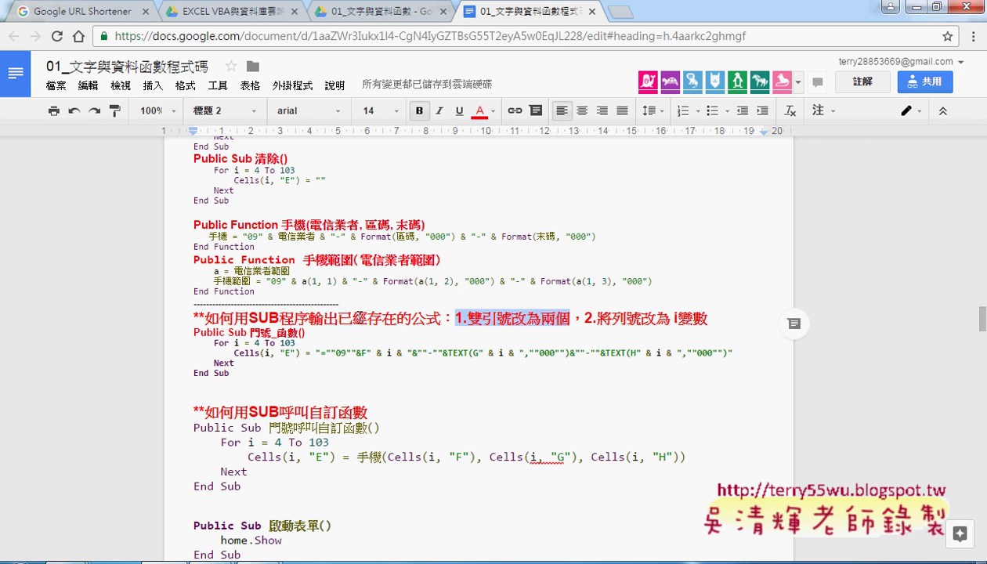
Step: Highlight 公式 and SUB in the Docs headings, then minimize Chrome to show the Excel sheet
drag(412, 319, 440, 319)
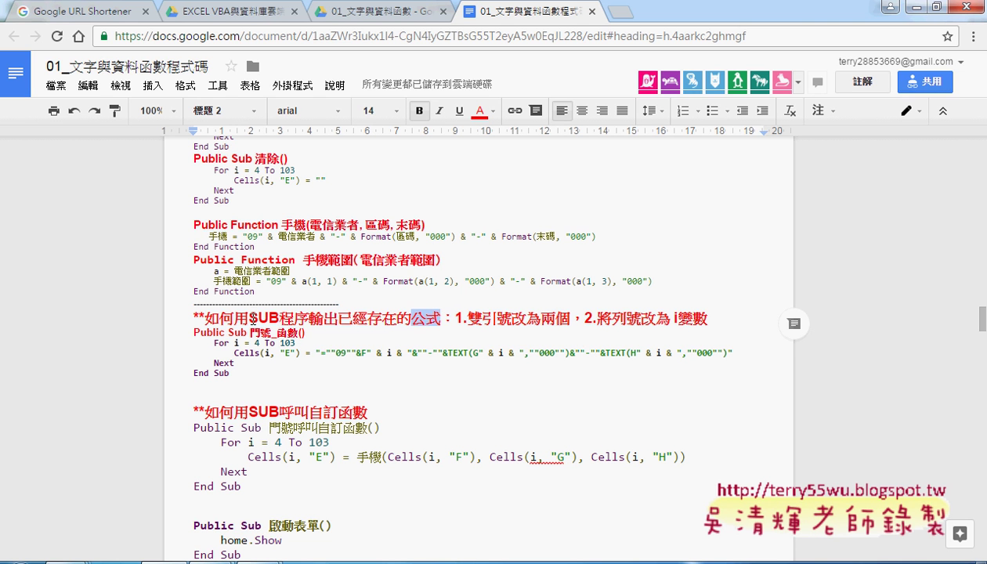
drag(248, 318, 279, 317)
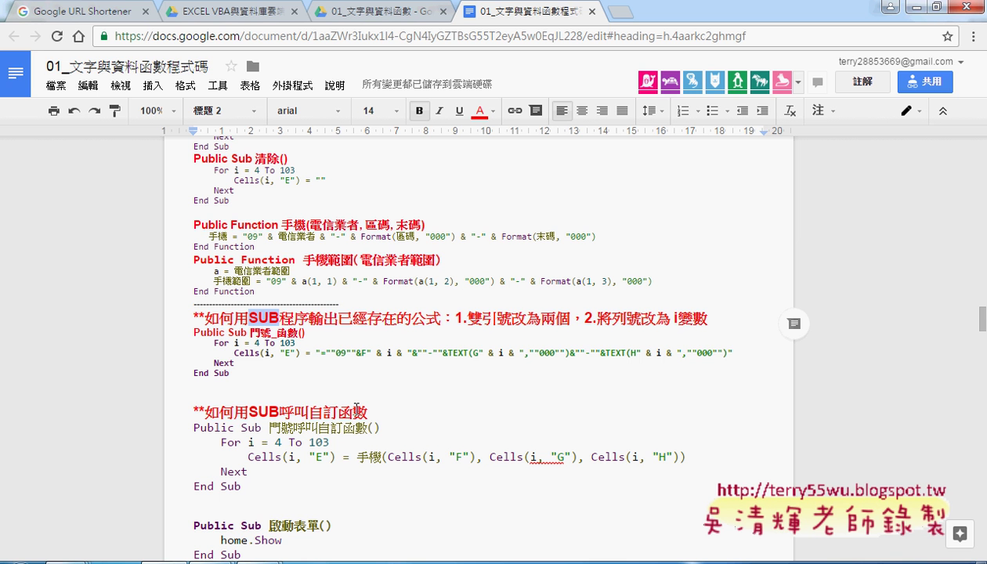
click(915, 9)
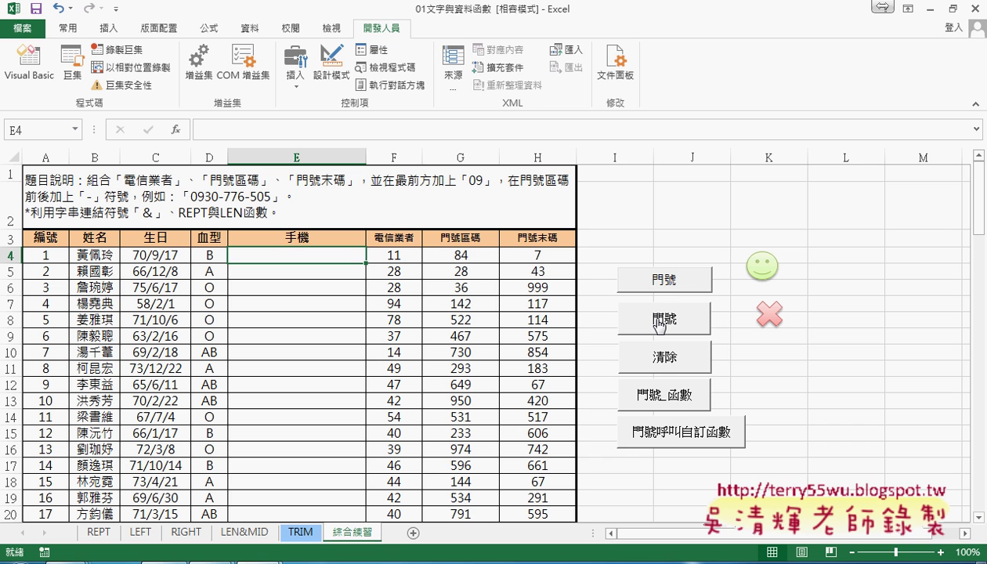
Step: Open the 門號呼叫自訂函數 button's assigned macro in Module1 via 指定巨集 > 編輯
right_click(674, 433)
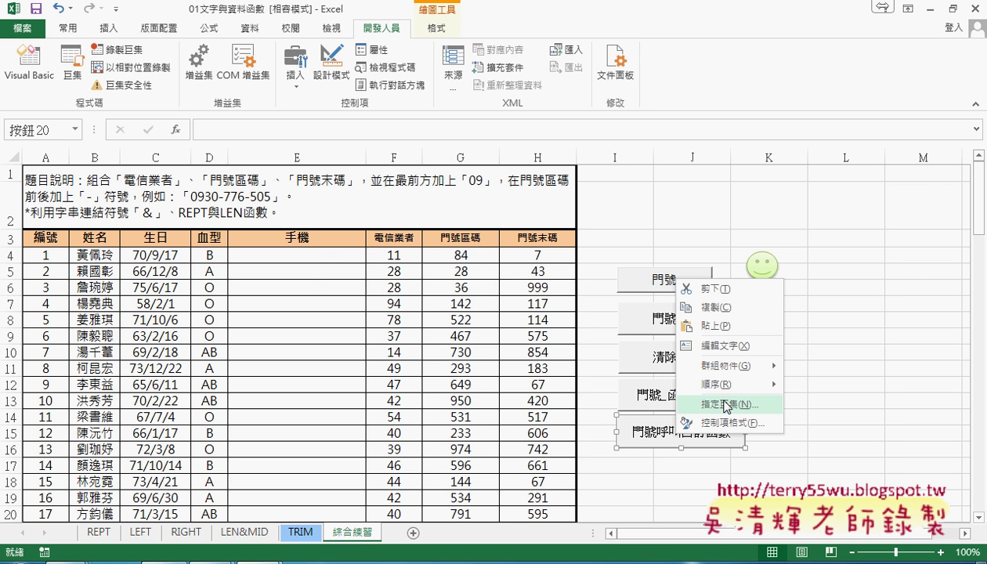
click(727, 406)
click(815, 290)
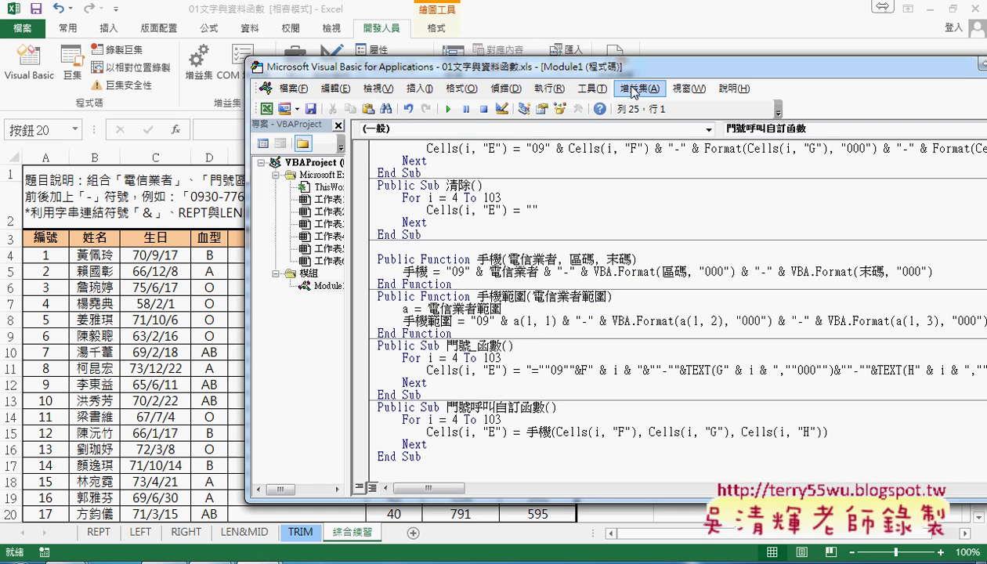
drag(619, 67, 655, 15)
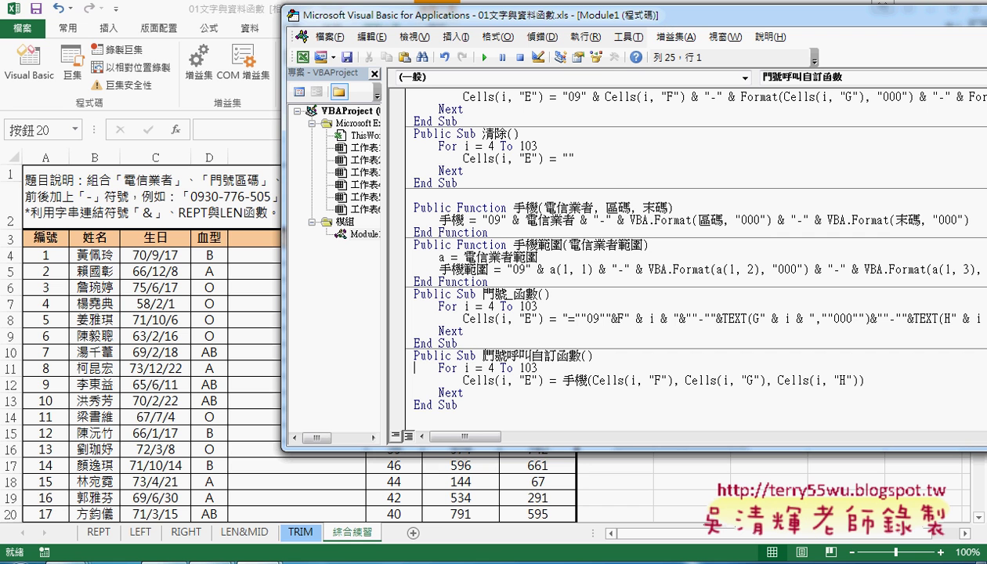
drag(464, 343, 403, 290)
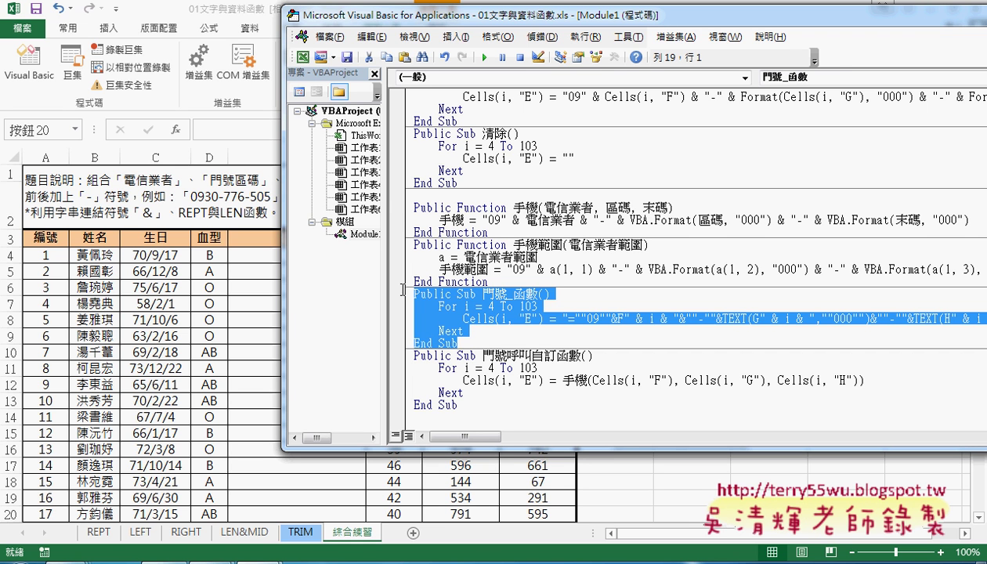
drag(504, 356, 870, 381)
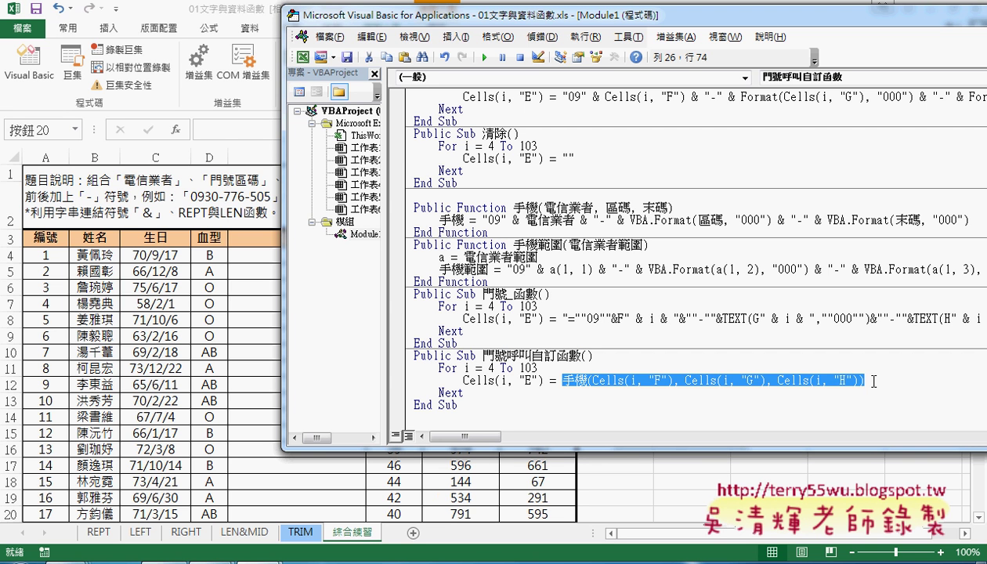
Step: Delete the old expression after Cells(i, "E") = and dismiss the compile error
text("")
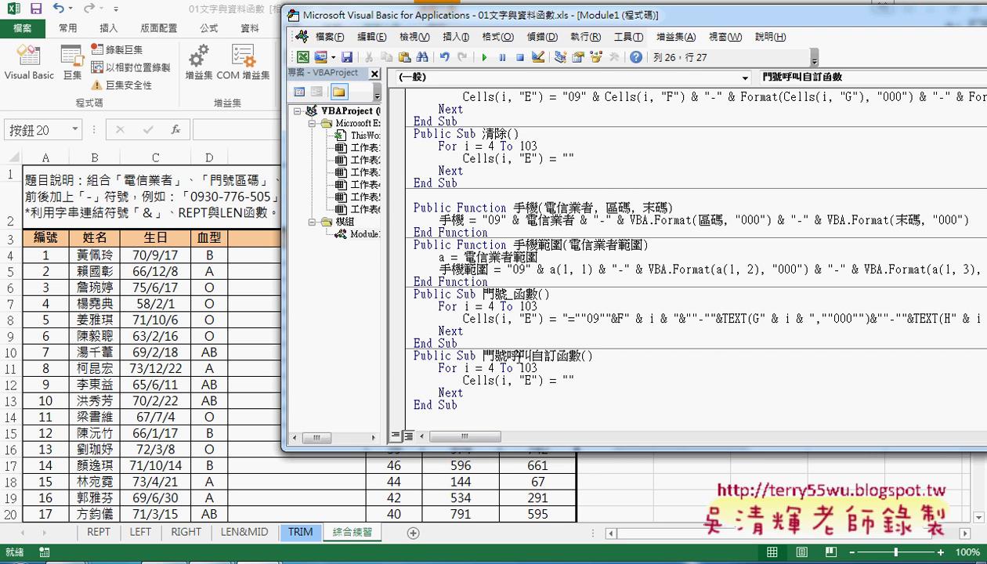
mouse_move(505, 356)
mouse_down()
mouse_move(578, 357)
mouse_move(562, 380)
mouse_up()
key(Delete)
click(513, 210)
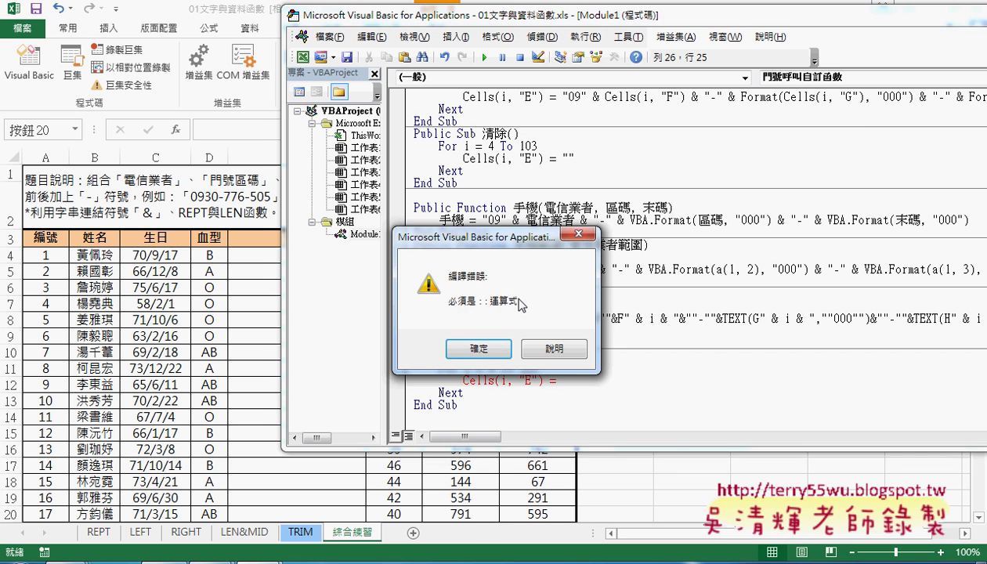
click(489, 348)
Step: Copy the name 手機 from its Function line to after the equals sign
double_click(527, 207)
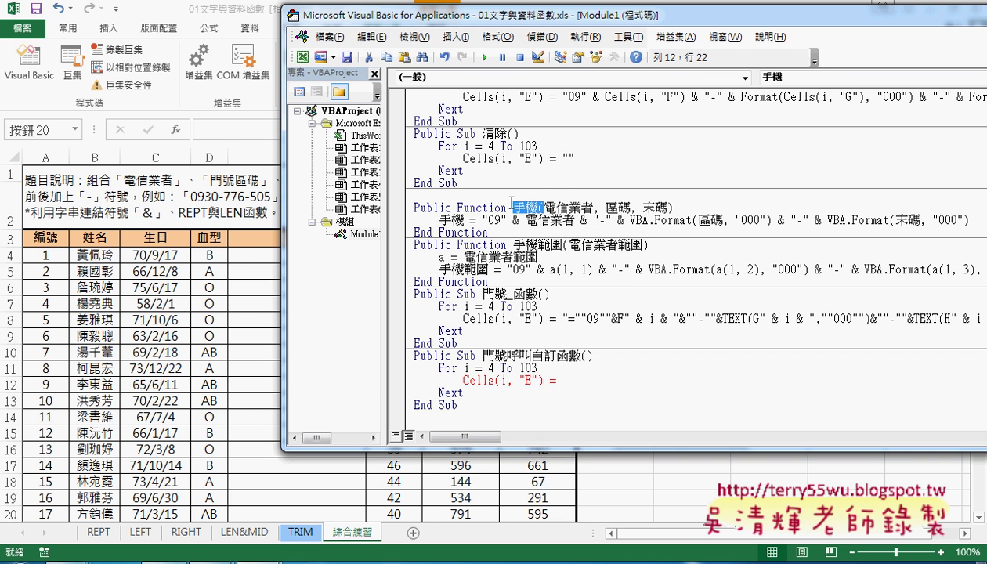
drag(514, 208, 535, 208)
drag(564, 365, 569, 382)
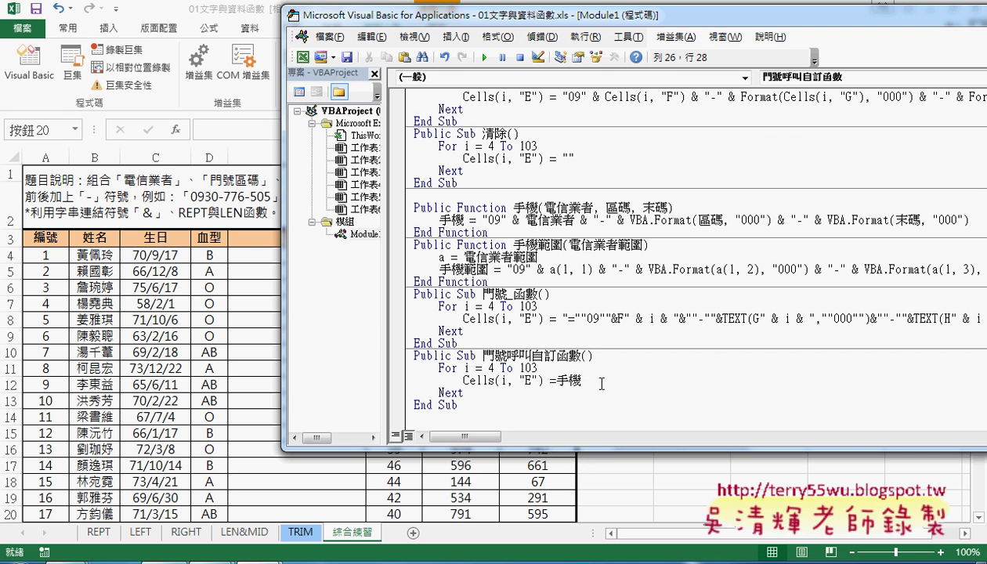
Step: Add an opening parenthesis after 手機 and enlarge the code window to show more code
text(()
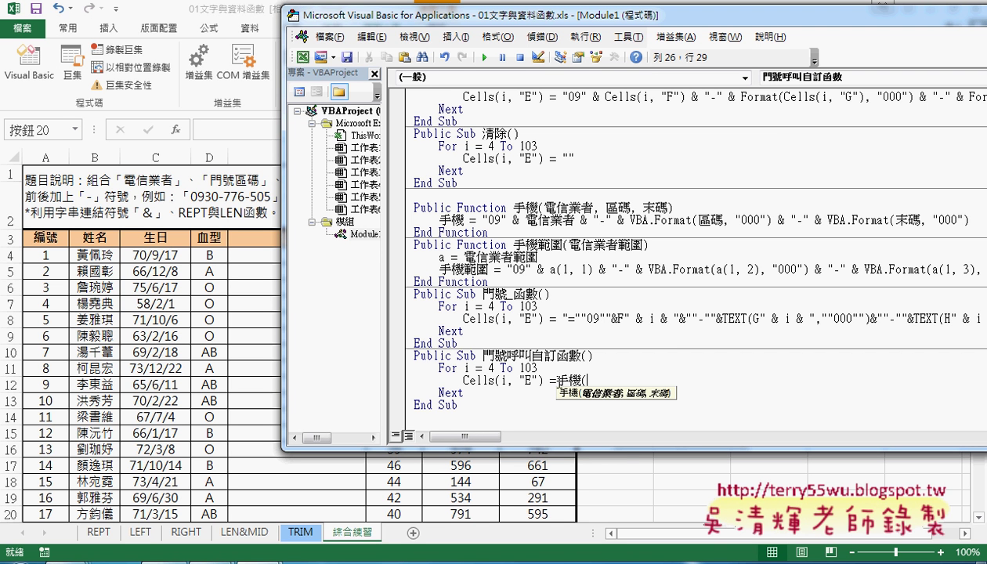
drag(564, 4, 562, 202)
drag(562, 446, 561, 506)
drag(520, 215, 513, 285)
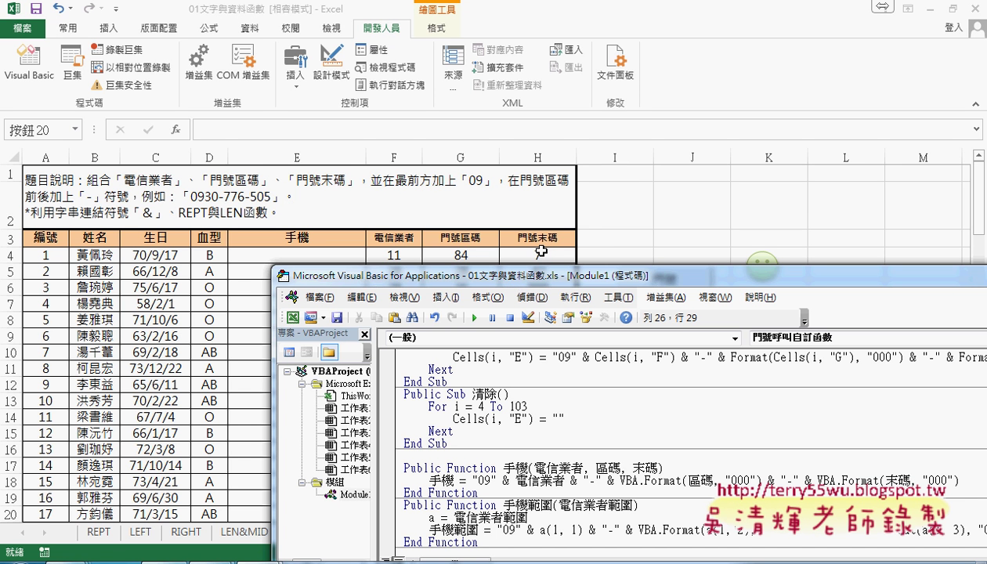
mouse_move(548, 267)
mouse_down()
mouse_move(560, 118)
mouse_move(551, 84)
mouse_up()
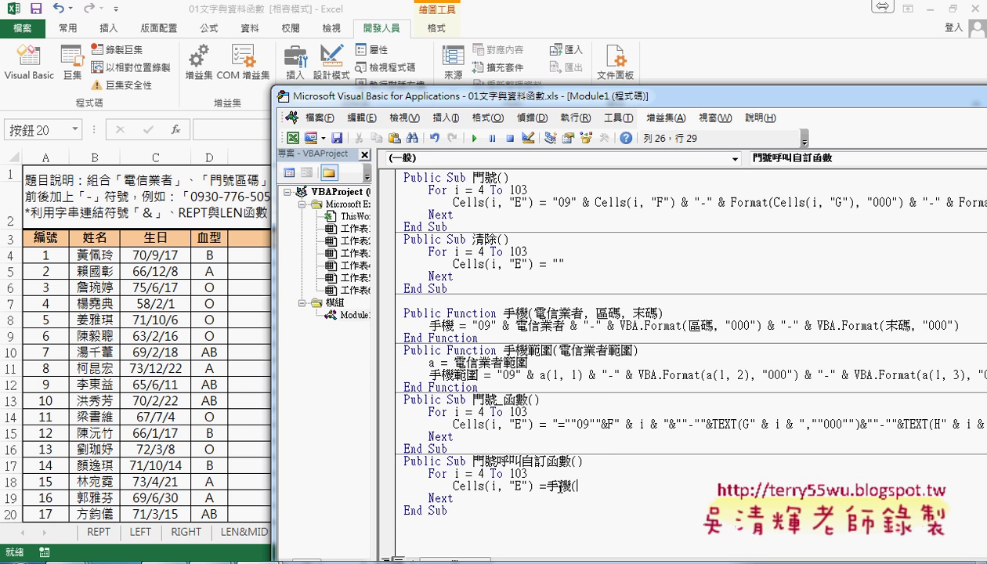
Step: Enter Cells(i, "F") as the first argument of 手機, followed by a comma
drag(534, 487, 455, 487)
key(ctrl+c)
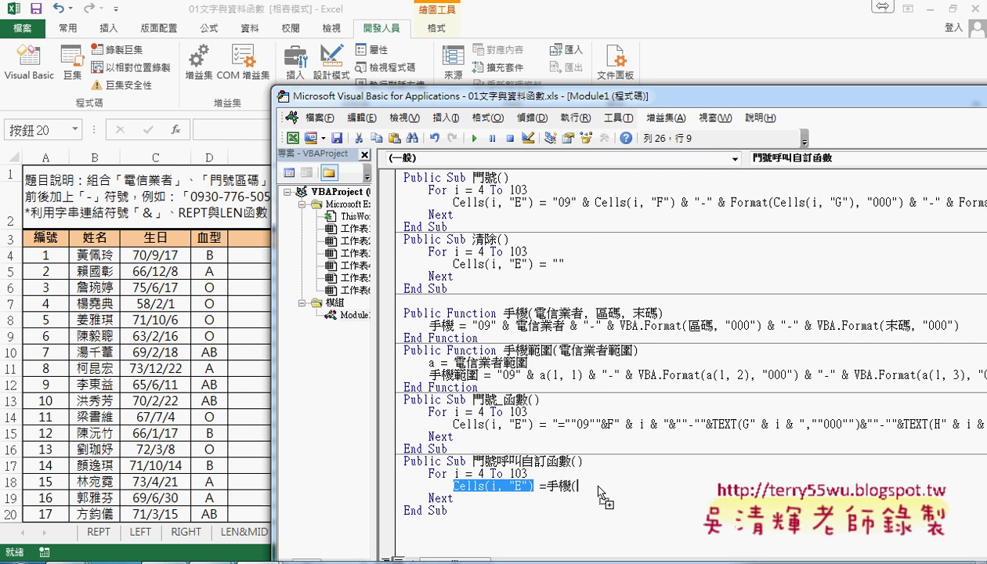
click(588, 482)
key(ctrl+v)
double_click(643, 486)
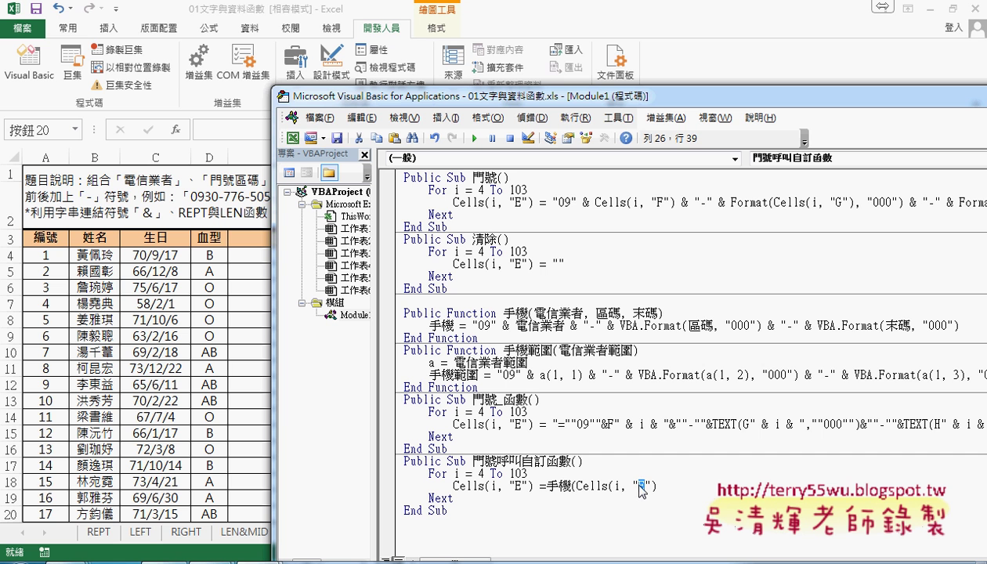
text(F)
click(669, 486)
text(,)
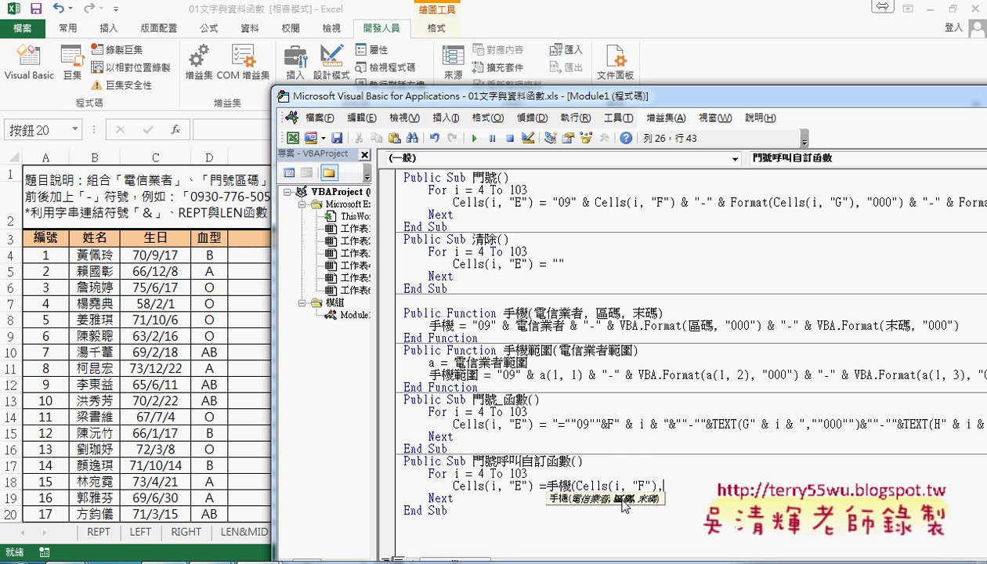
Step: Add Cells(i, "G") as the second argument, followed by a comma
drag(657, 485, 578, 485)
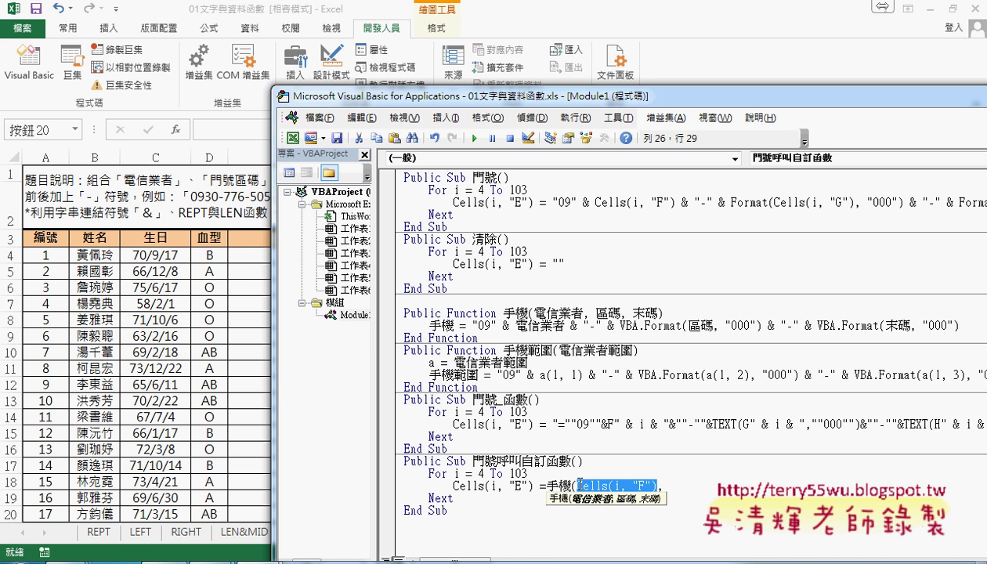
click(669, 486)
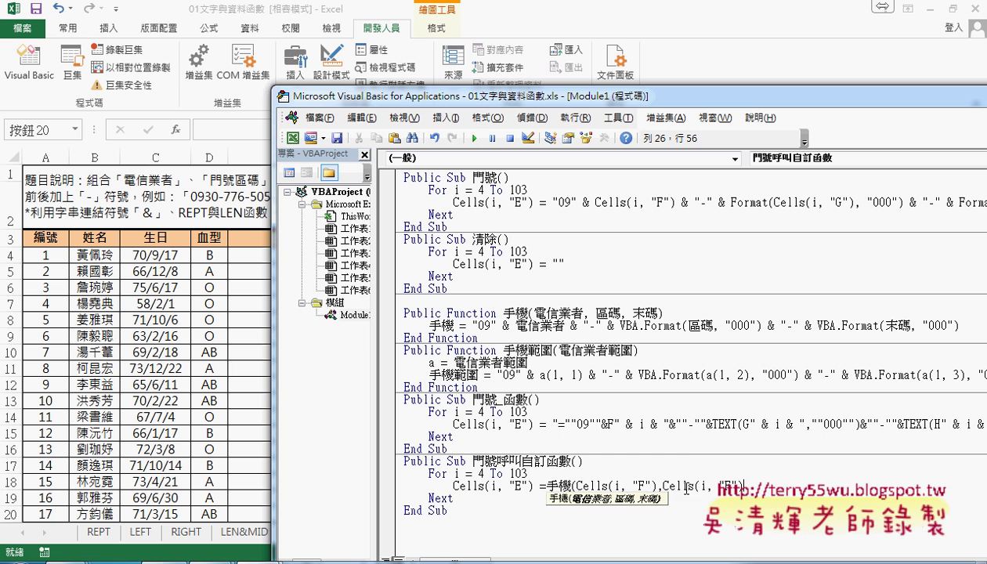
text(Cells(i, "G)
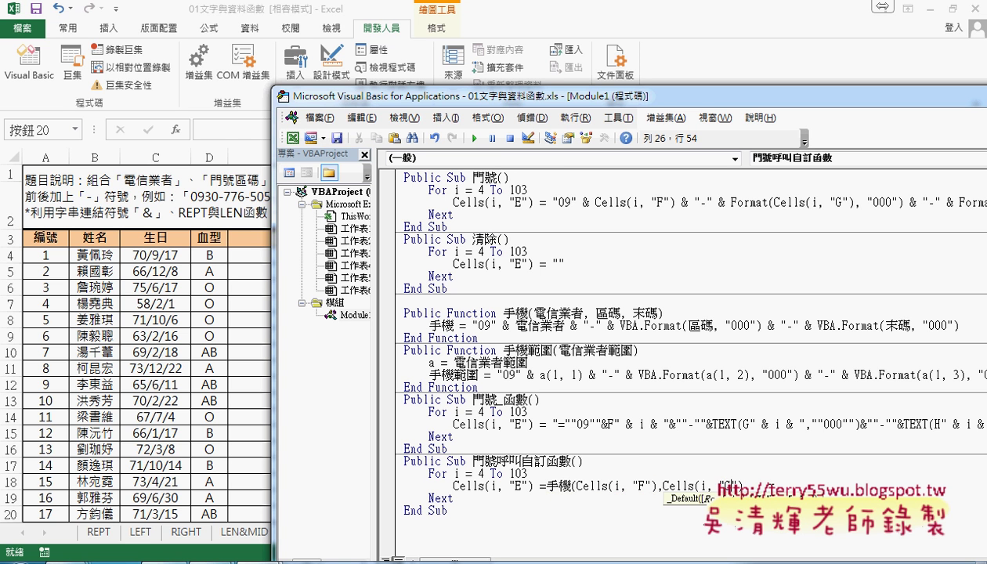
drag(742, 486, 683, 487)
click(751, 486)
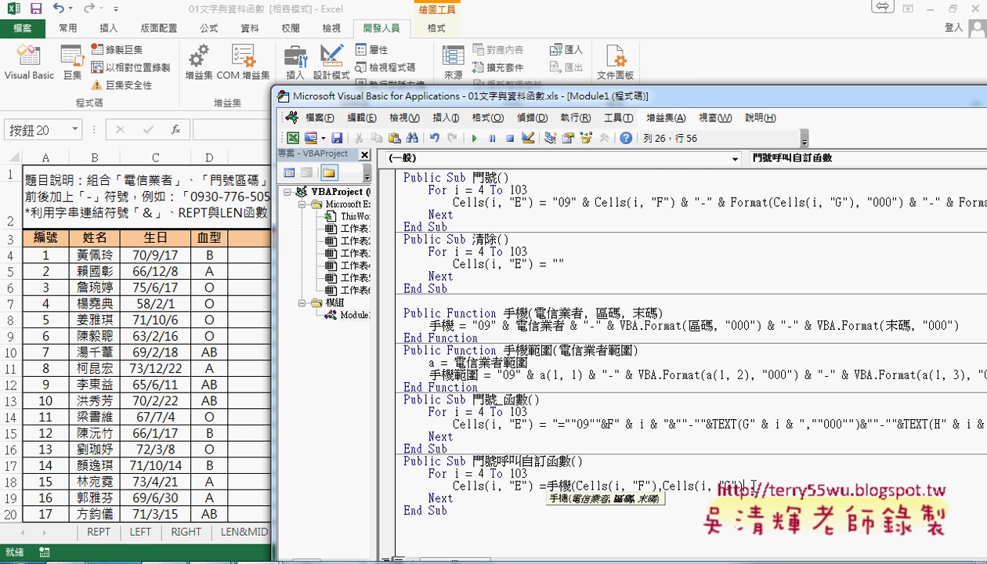
text(,)
Step: Add Cells(i, "H") as the third argument and close the 手機 call
drag(743, 486, 666, 486)
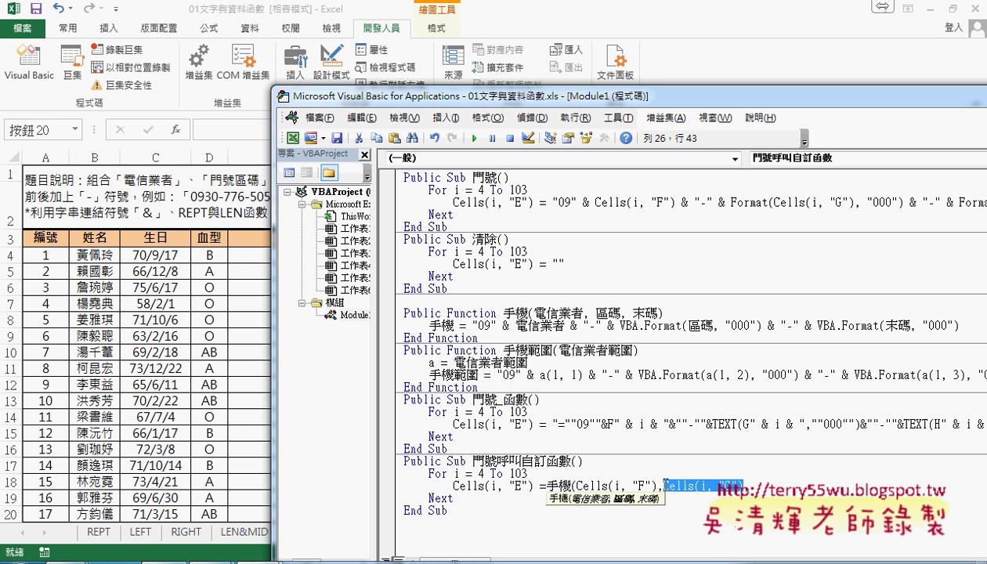
click(748, 485)
text(Cells(i, "G")
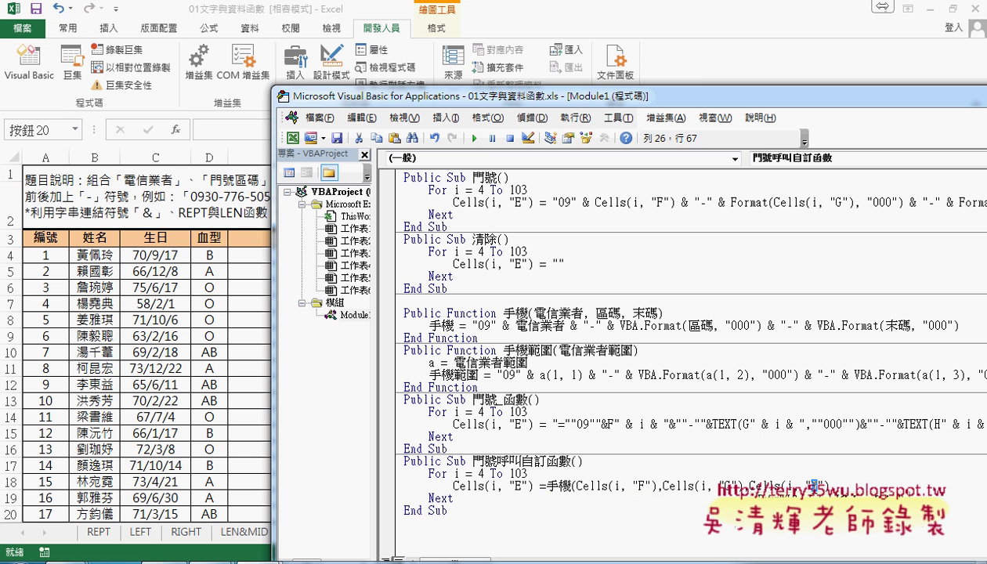
click(813, 486)
text(H)
text("))
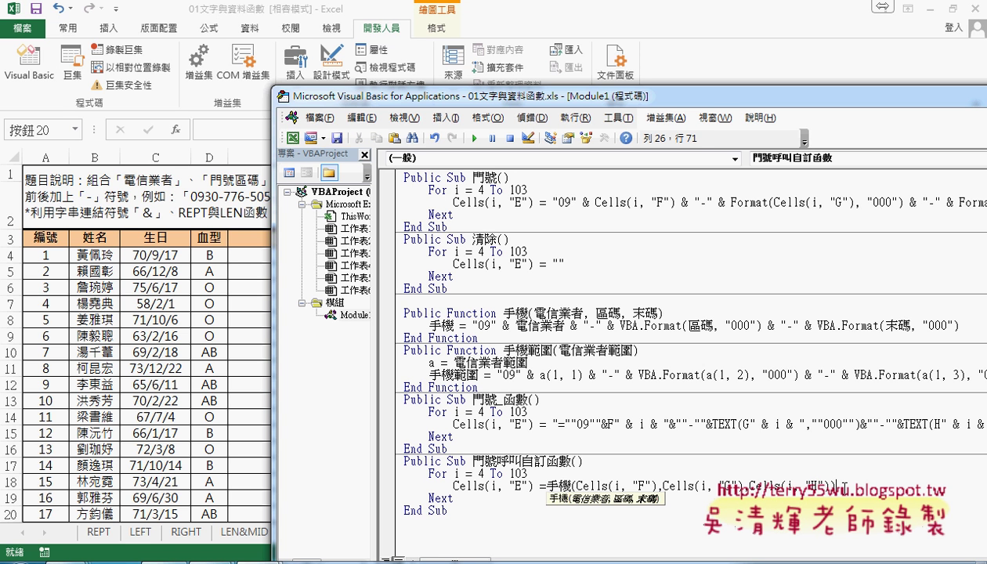
click(843, 409)
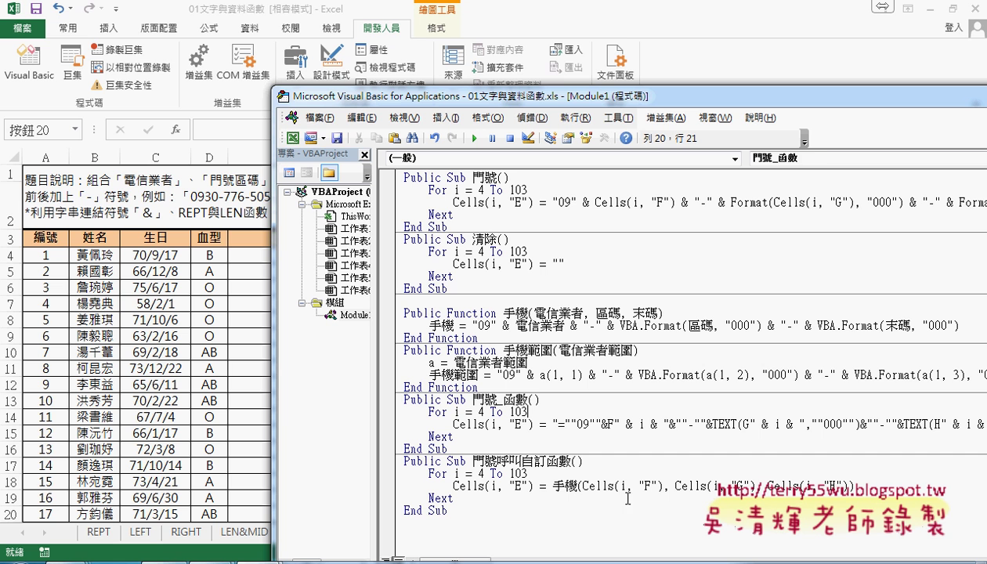
double_click(563, 485)
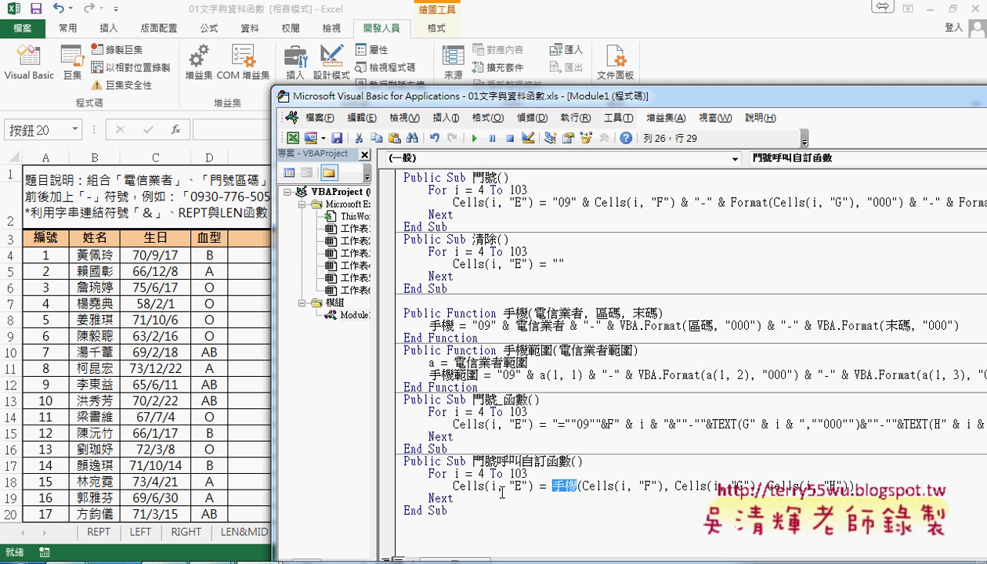
drag(561, 101, 680, 65)
Step: Break on the Cells(i, "E") line, run 門號呼叫自訂函數, and step into 手機
click(634, 438)
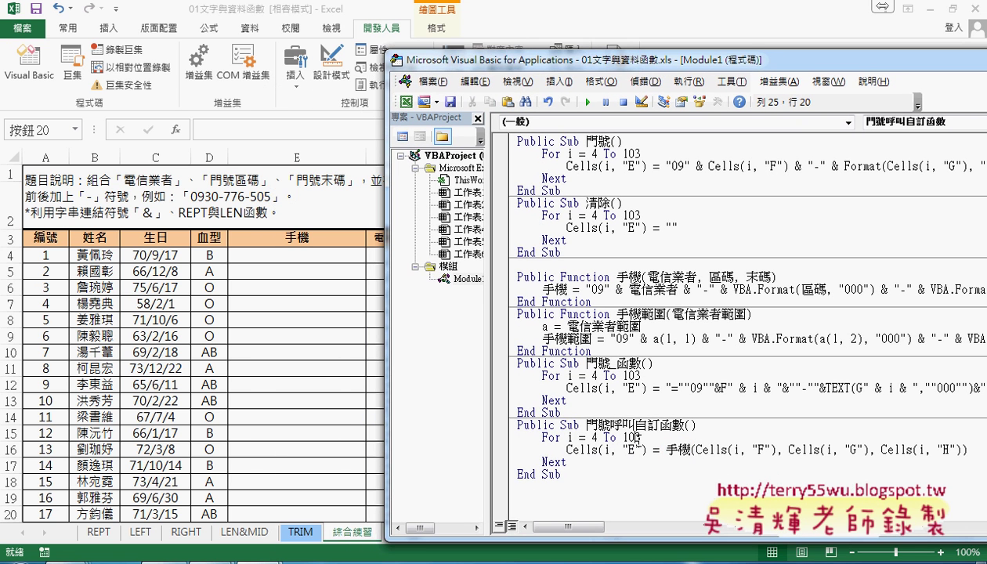
click(501, 450)
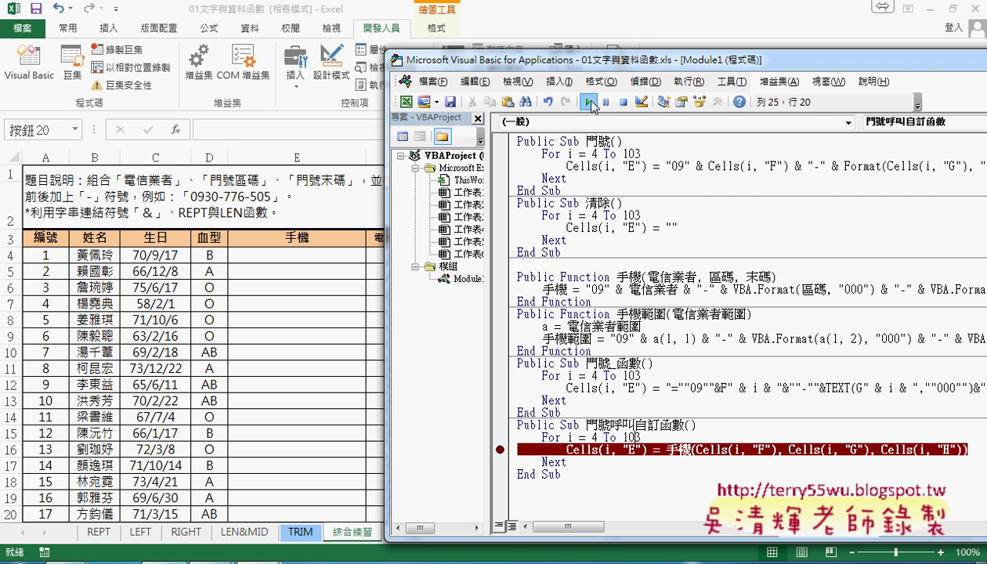
click(586, 102)
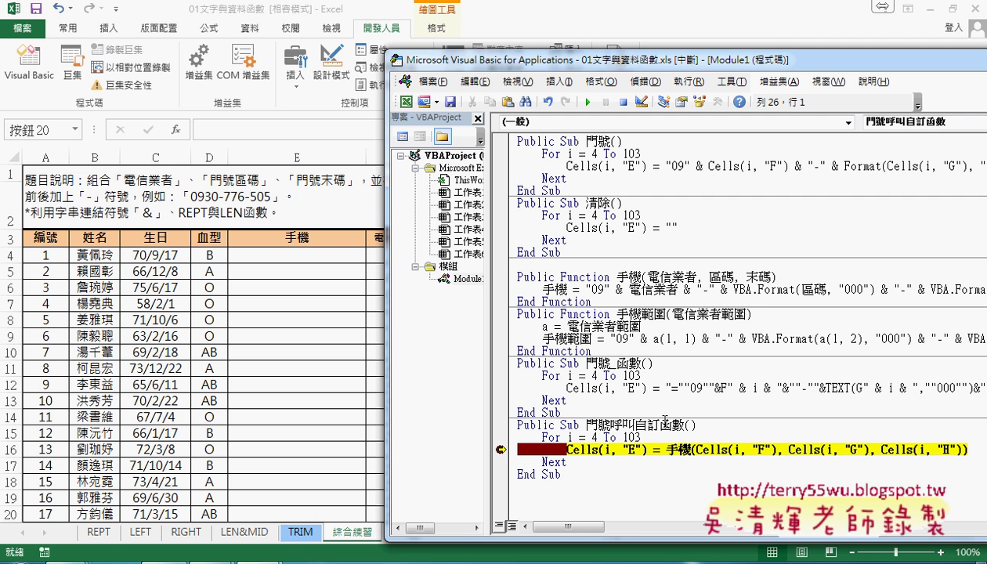
key(F8)
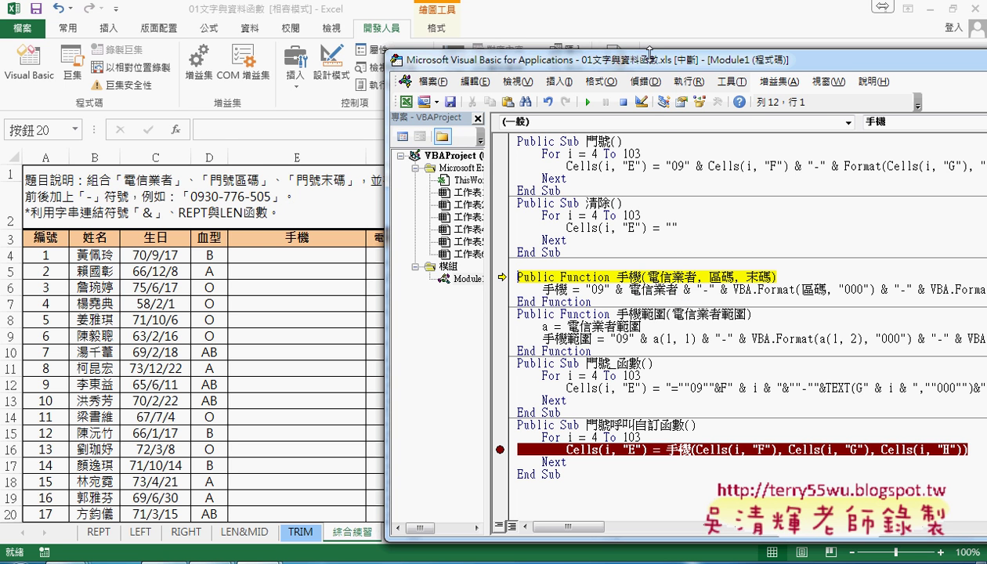
Step: Step through 手機 back to the loop, writing E4's phone number
drag(648, 59, 633, 272)
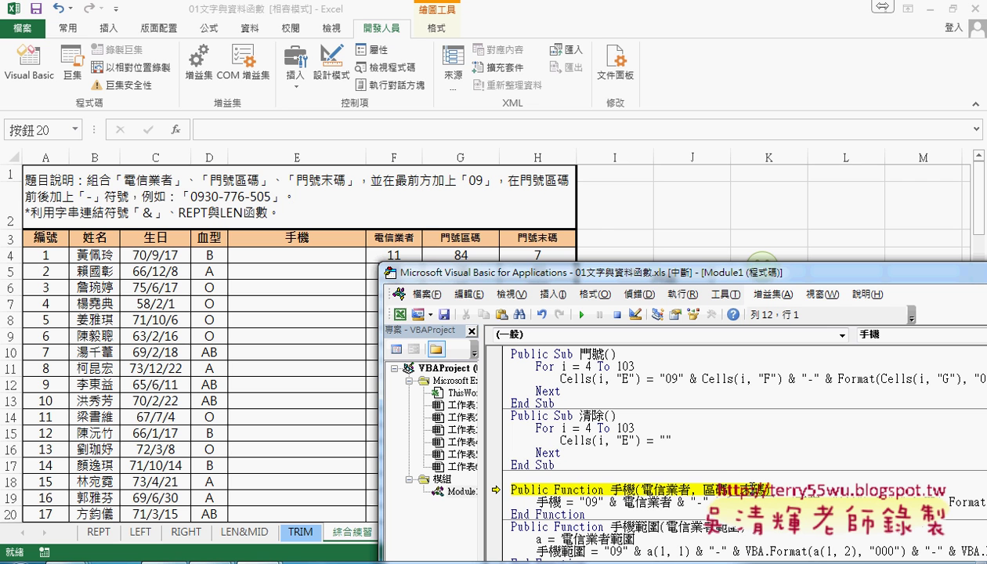
key(F8)
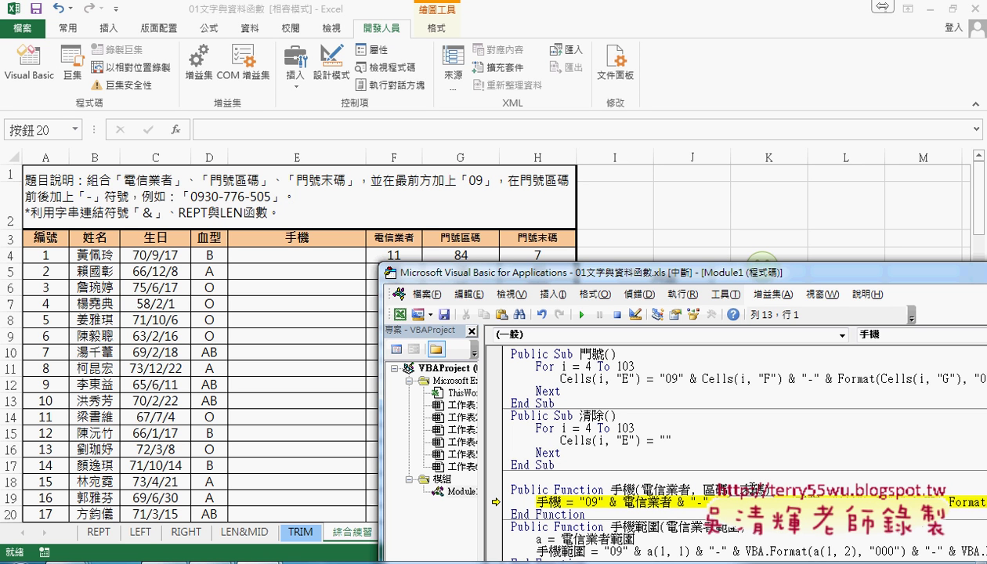
key(F8)
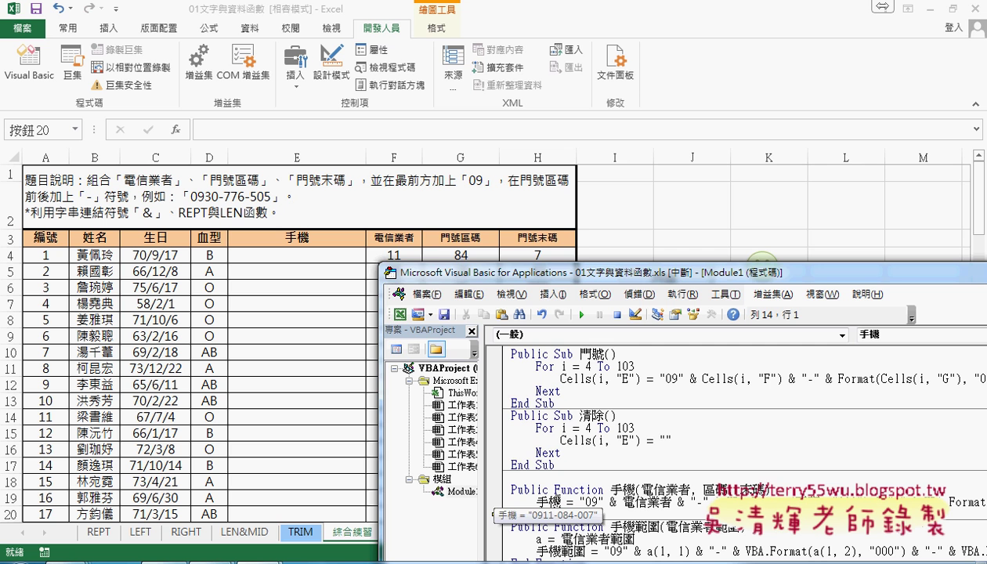
drag(587, 271, 613, 101)
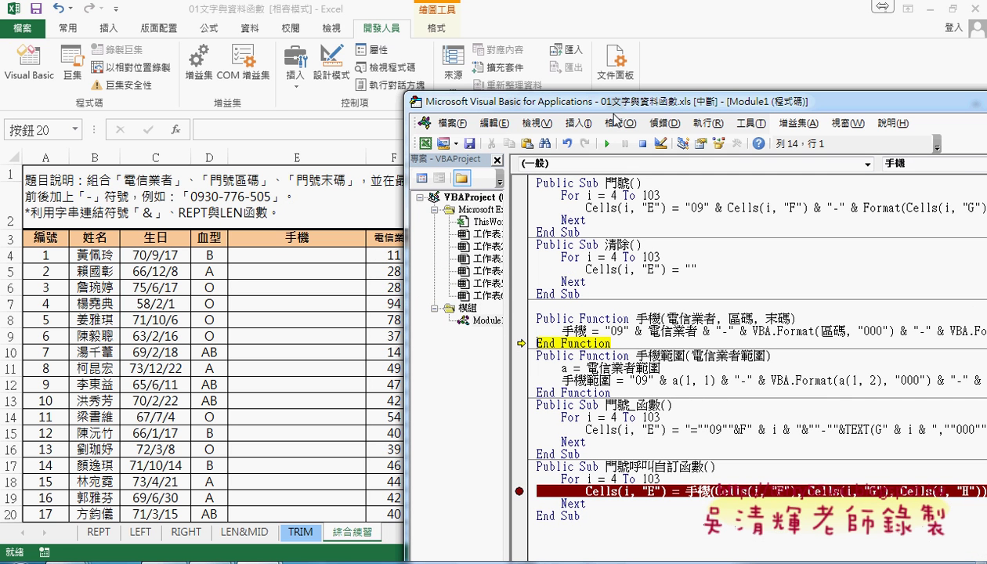
key(F8)
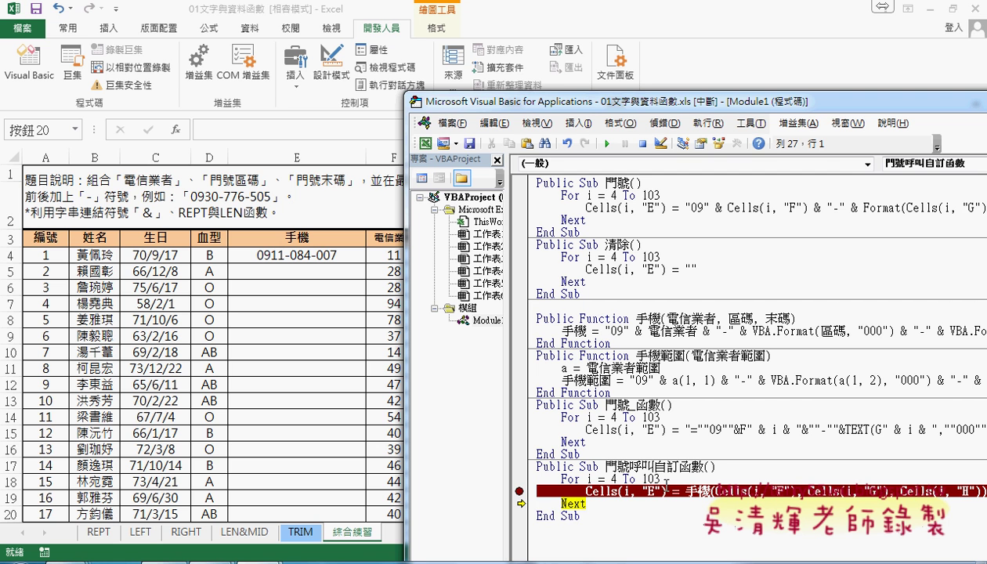
Step: Clear the breakpoint on the column E line and continue to fill column E
drag(586, 491, 666, 491)
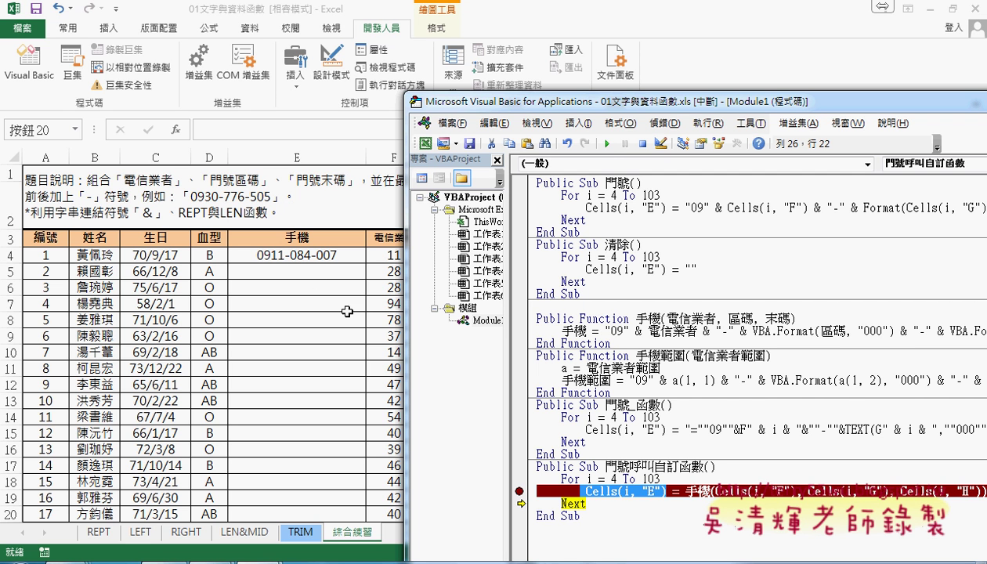
click(519, 491)
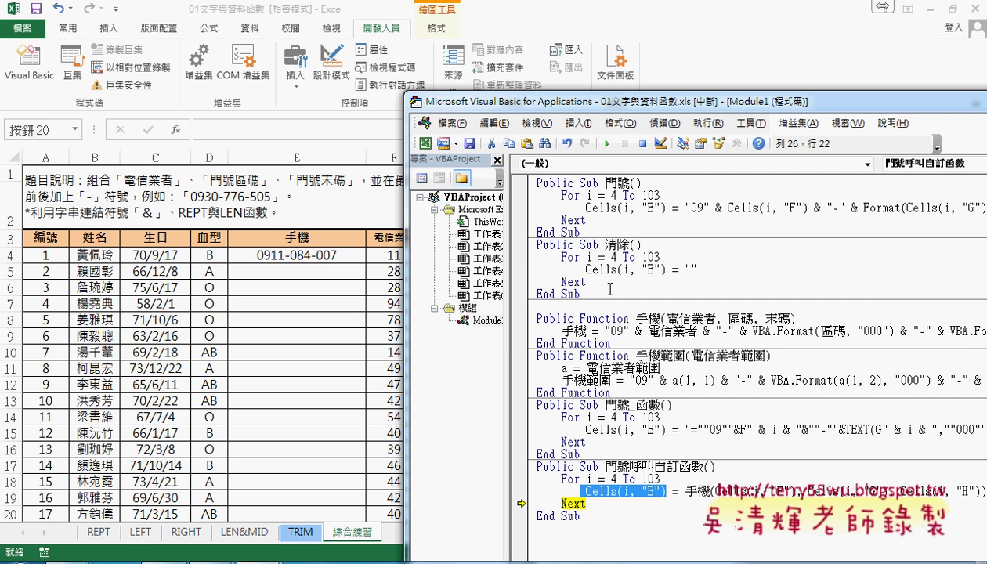
click(607, 143)
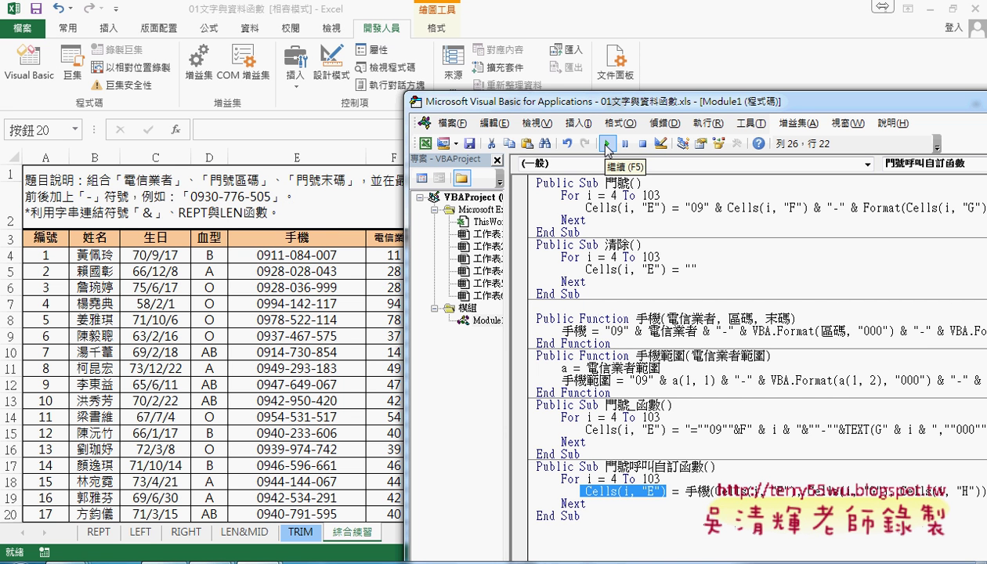
click(607, 144)
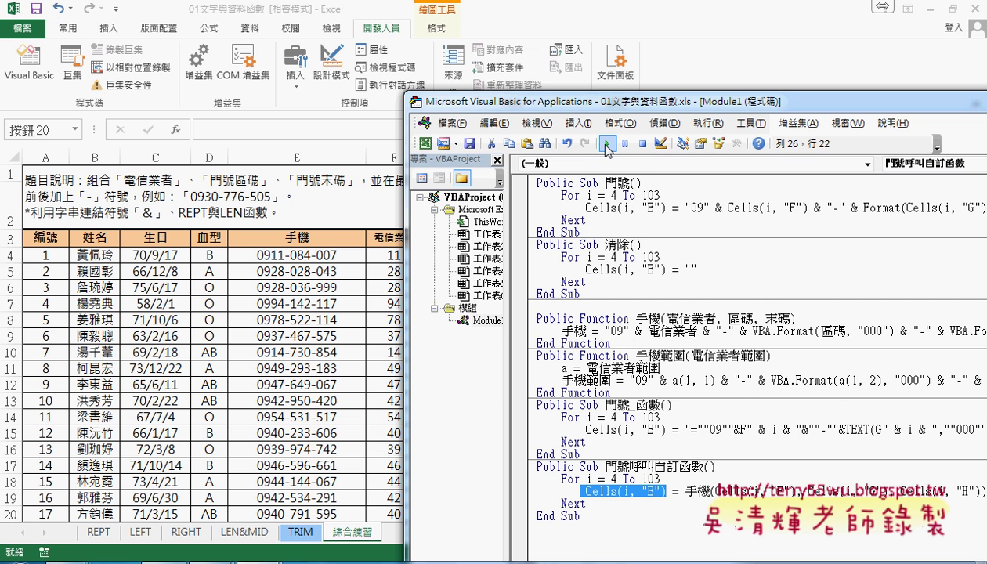
Step: Minimize the VBA editor and bring the Google Docs notes forward
mouse_move(598, 109)
mouse_down()
mouse_move(411, 57)
mouse_move(241, 51)
mouse_up()
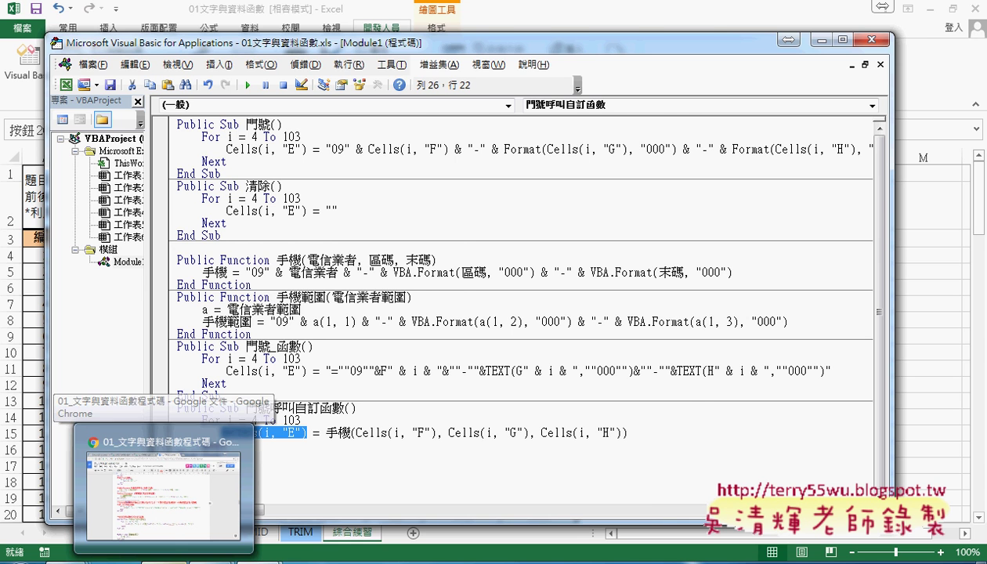
click(164, 493)
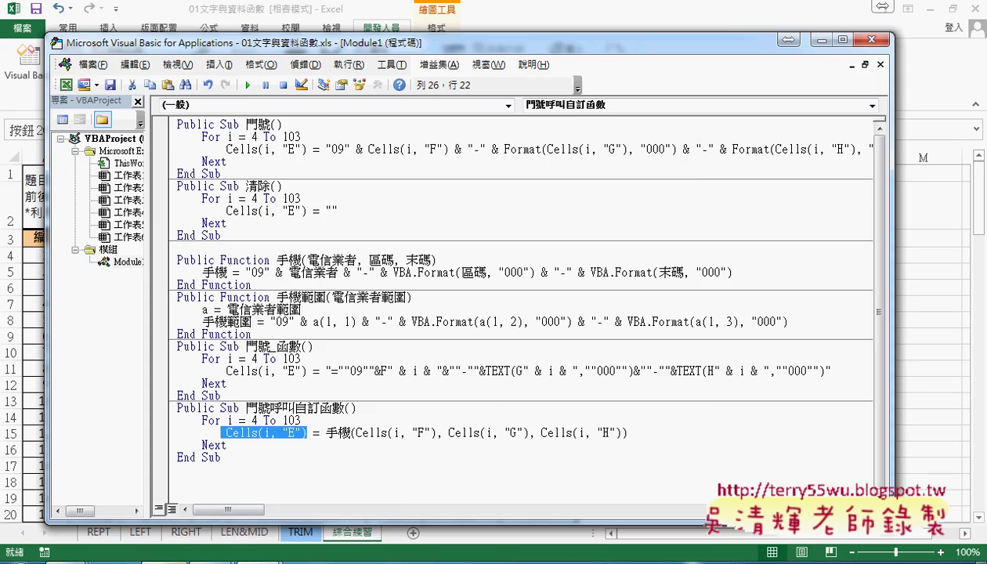
click(818, 42)
scroll(362, 390, up, 5)
Step: Scroll up the notes and select the 綜合練習1 formula line
scroll(362, 389, up, 5)
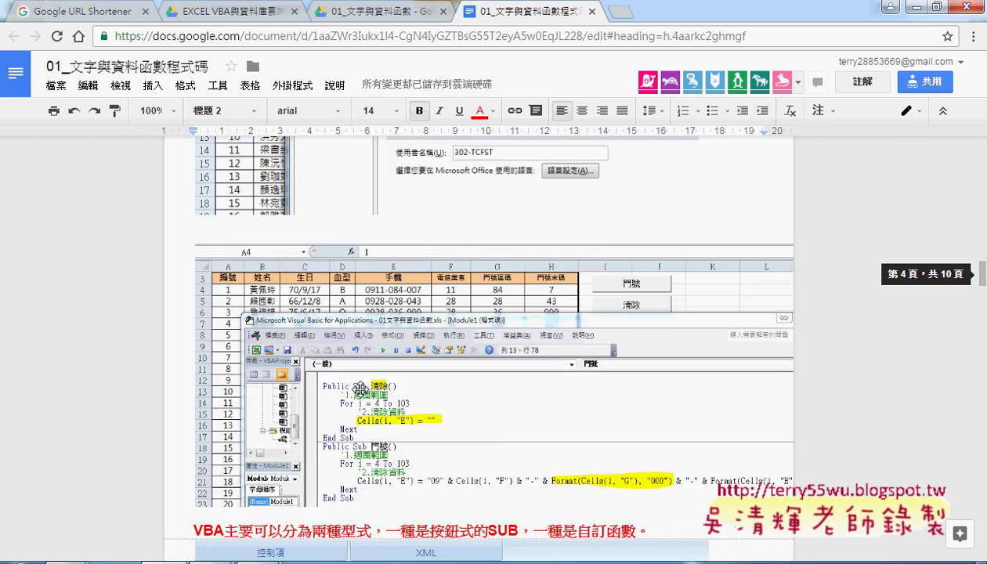
scroll(362, 389, up, 5)
scroll(361, 389, up, 5)
scroll(360, 389, up, 3)
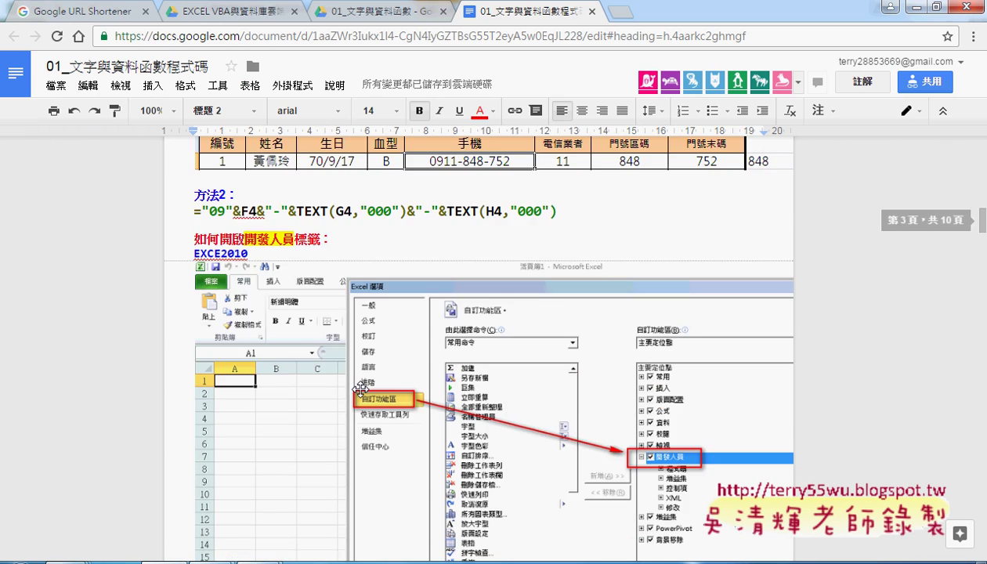
scroll(361, 390, up, 3)
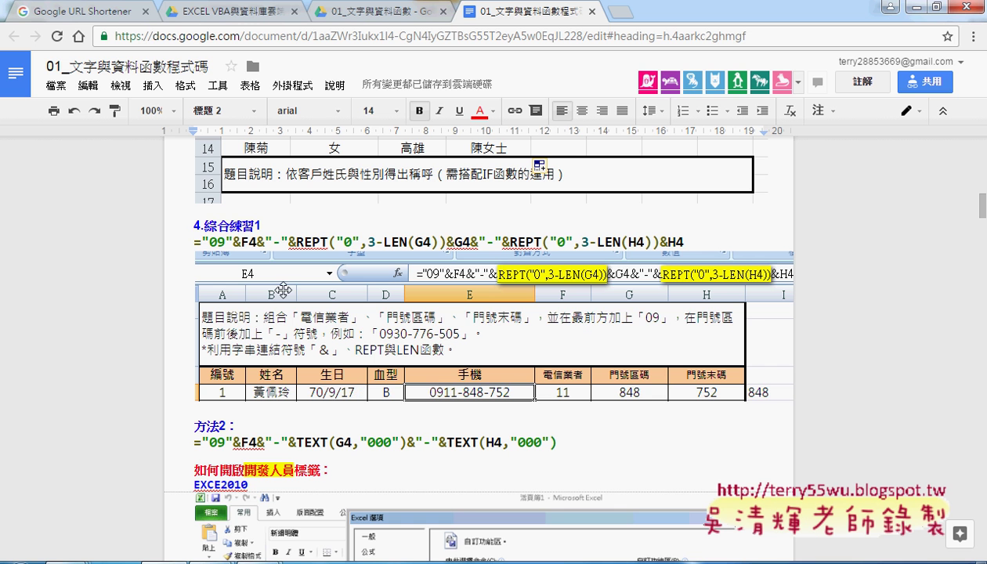
drag(193, 242, 684, 242)
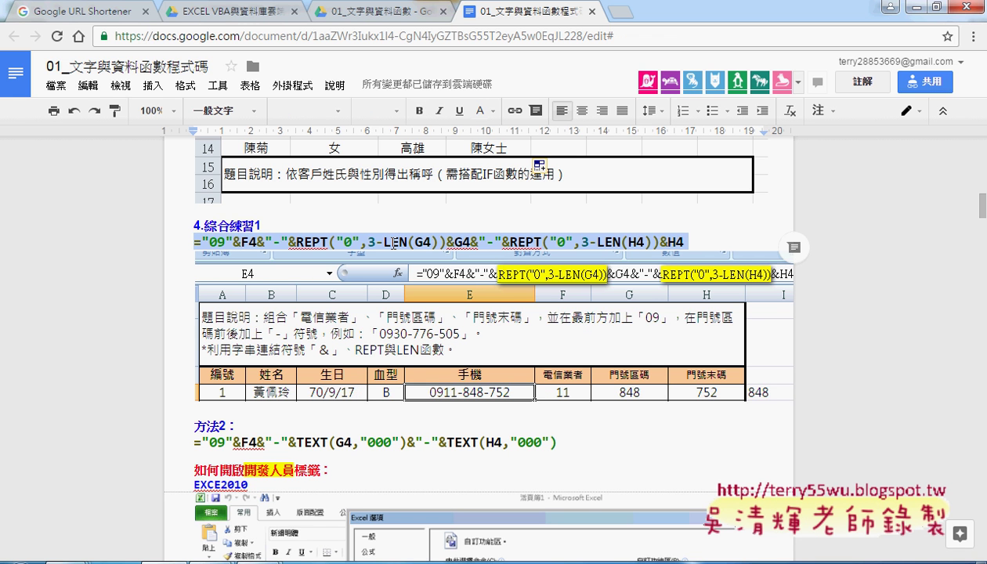
scroll(394, 243, down, 2)
drag(557, 366, 193, 366)
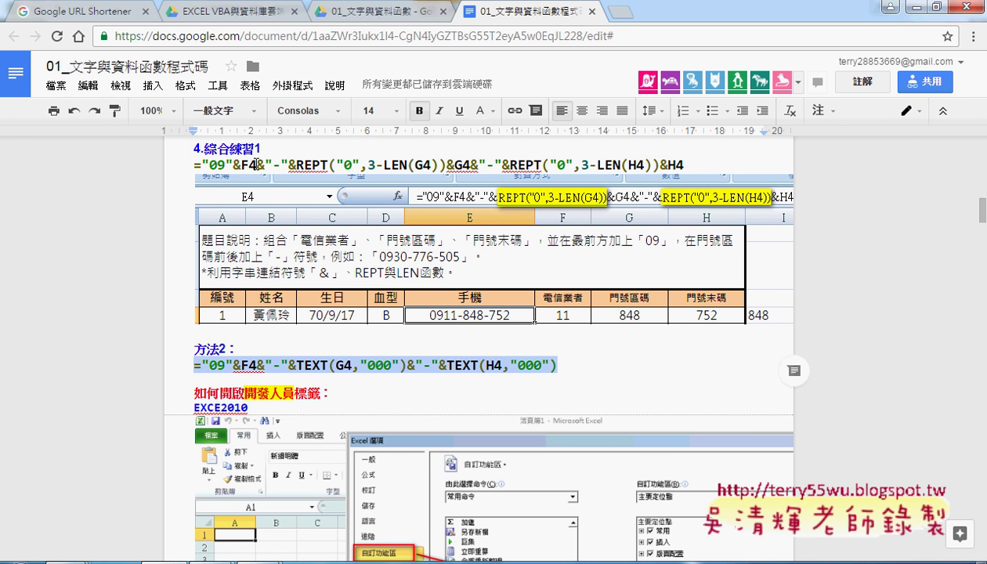
Step: Scroll down to the red VBA heading and select the words 自訂函數
scroll(275, 359, down, 1)
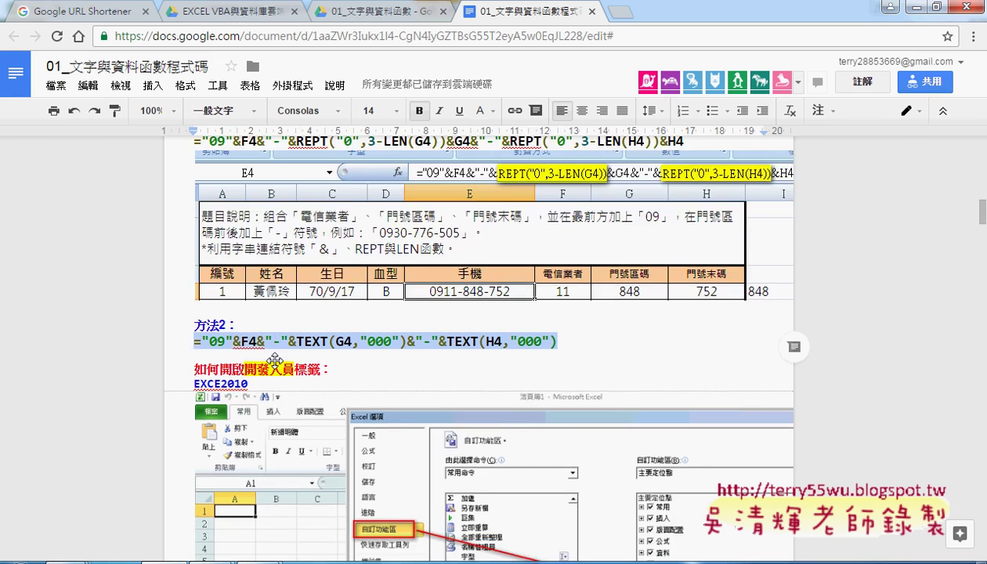
scroll(271, 358, down, 3)
scroll(271, 358, down, 2)
scroll(273, 361, down, 2)
scroll(274, 360, down, 2)
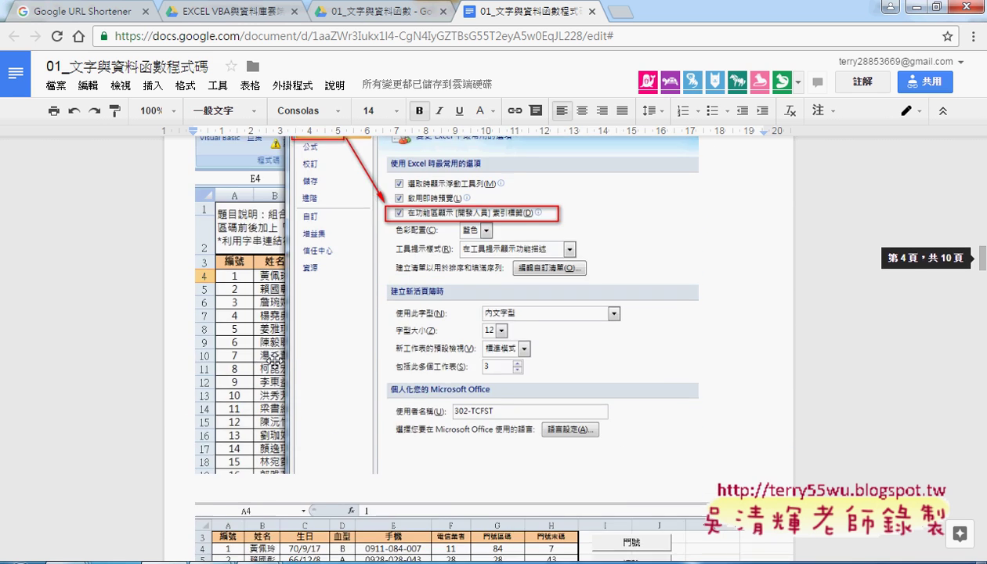
scroll(274, 361, down, 3)
scroll(274, 361, down, 3)
scroll(275, 362, down, 3)
scroll(275, 362, down, 1)
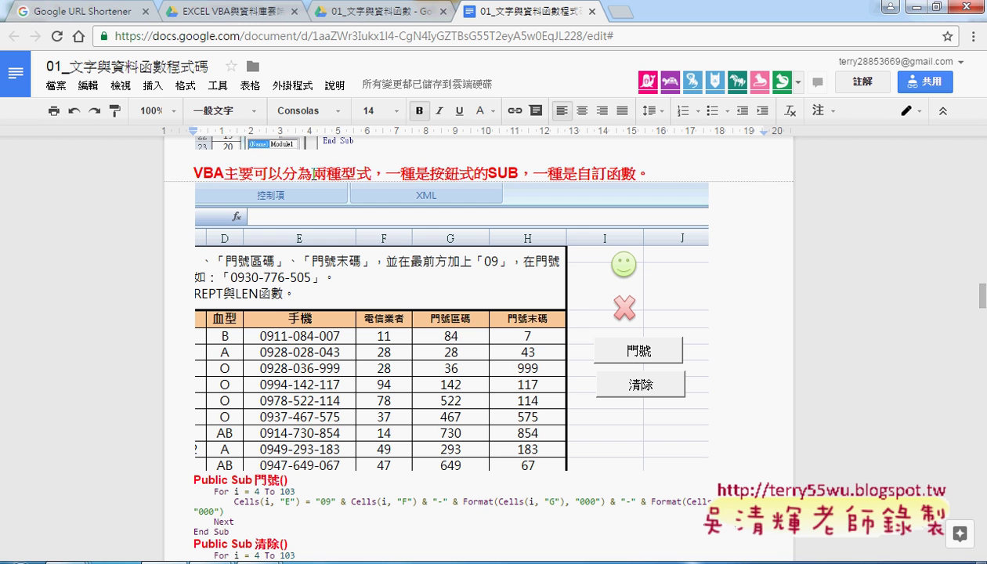
double_click(307, 174)
click(492, 173)
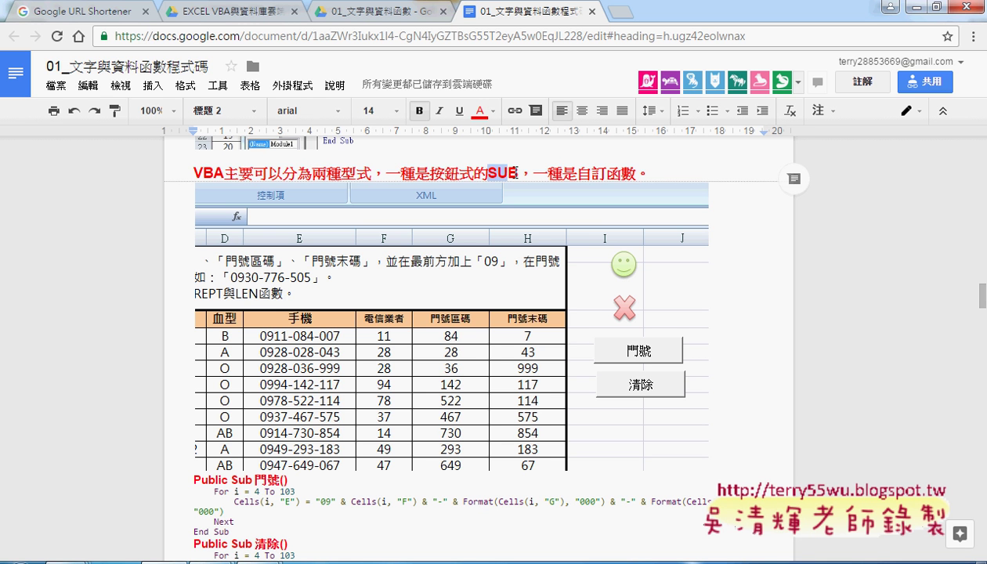
drag(577, 174, 637, 174)
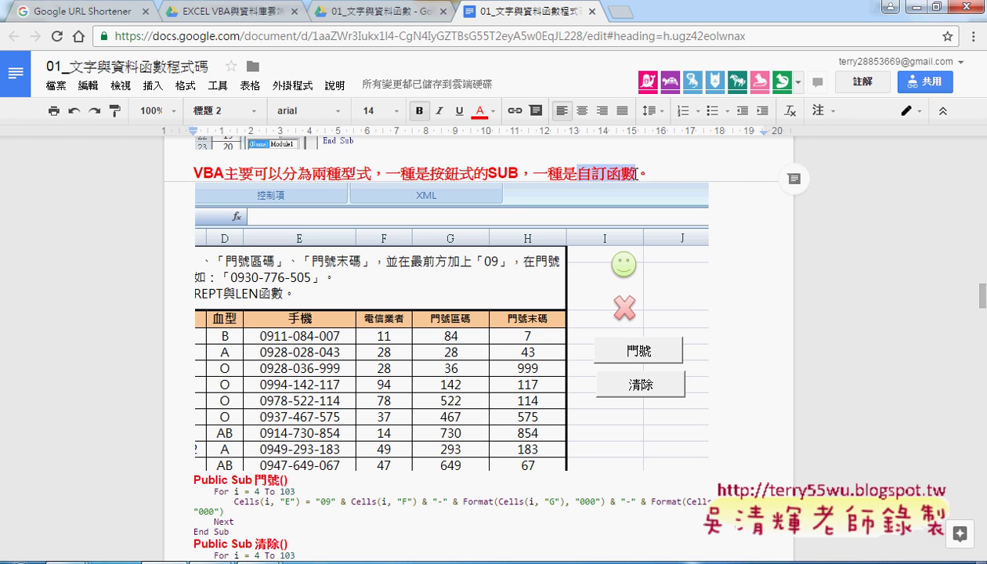
Step: Review the 手機, 手機範圍 and 門號呼叫自訂函數 code, then return to Excel
scroll(752, 390, down, 2)
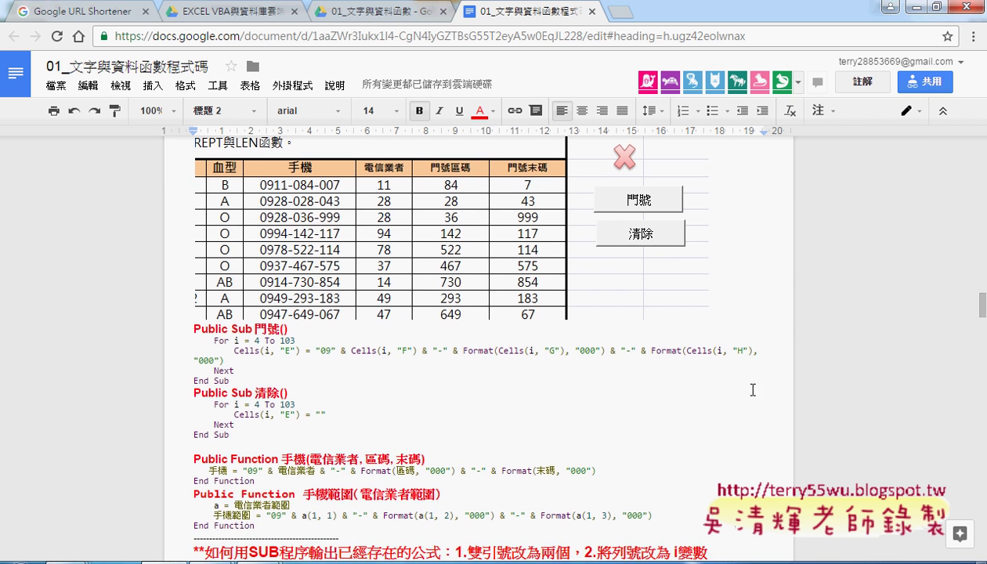
scroll(752, 389, up, 1)
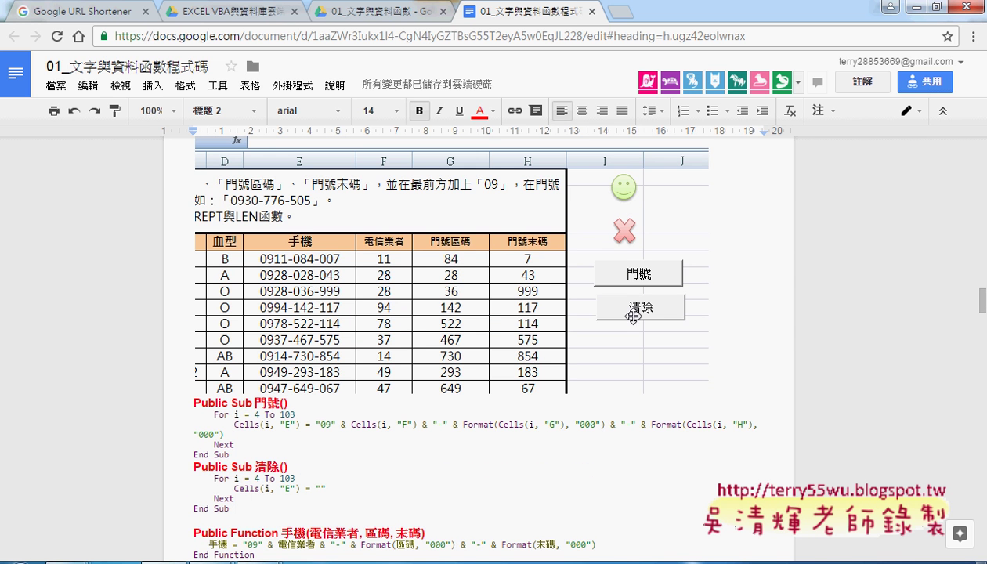
scroll(633, 315, down, 2)
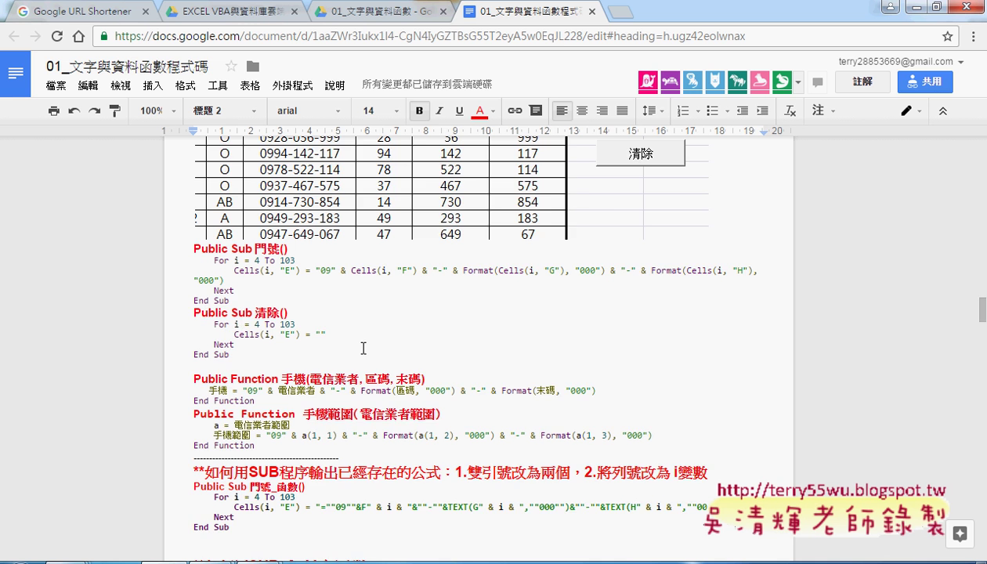
scroll(363, 348, down, 1)
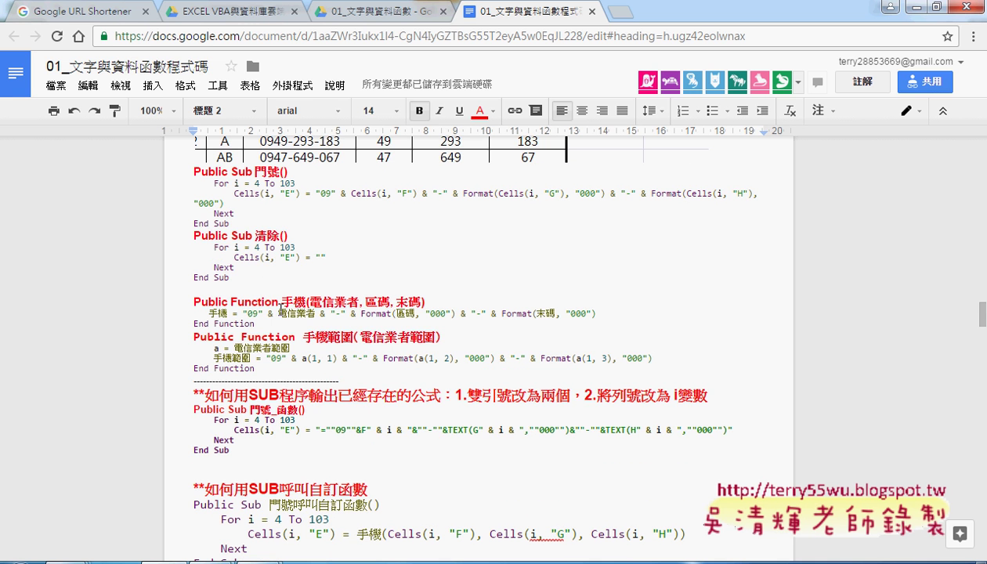
click(277, 310)
click(271, 337)
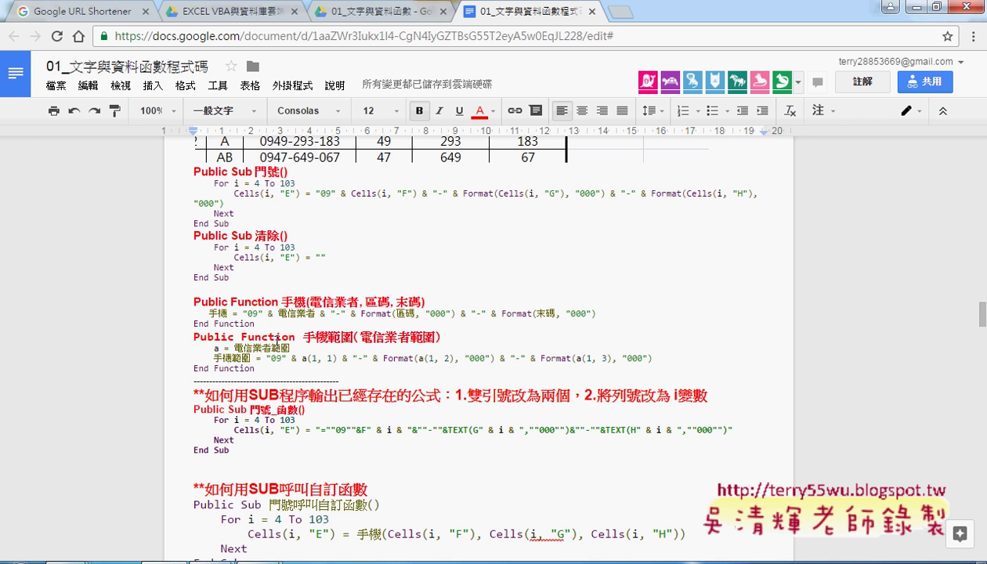
click(292, 430)
scroll(292, 429, down, 1)
click(330, 456)
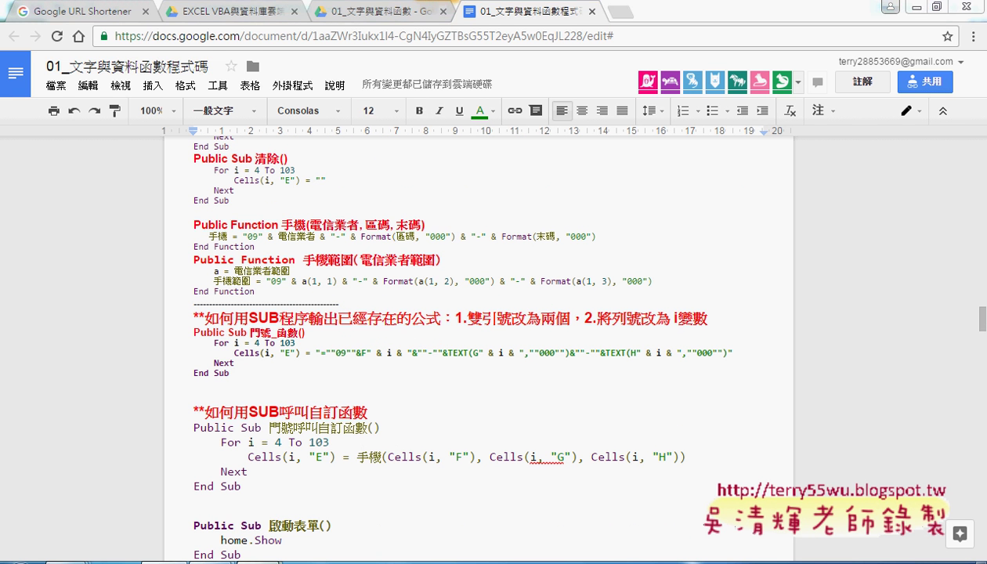
click(250, 509)
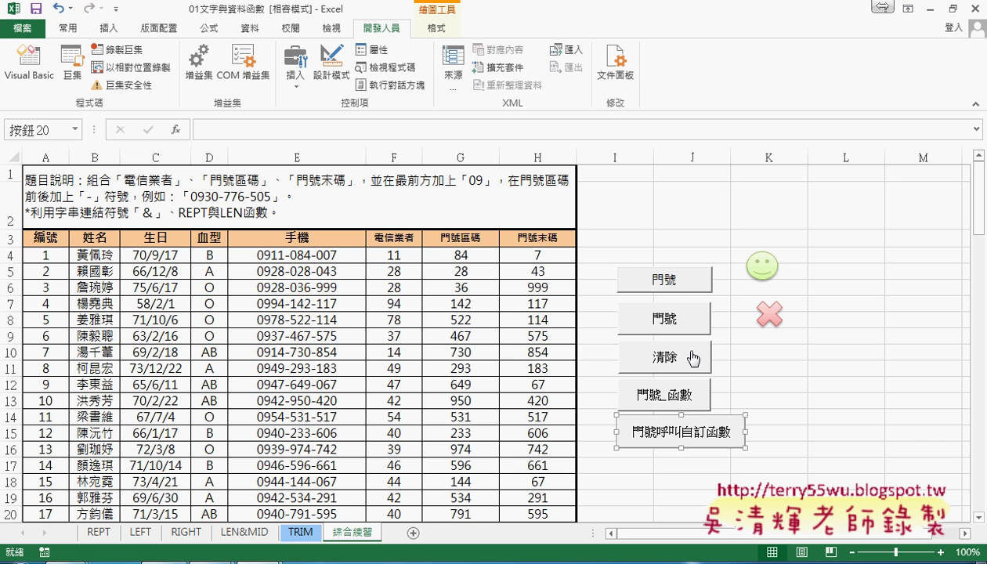
Step: Clear column E and refill it with the 門號 and 門號_函數 macros in turn
click(754, 315)
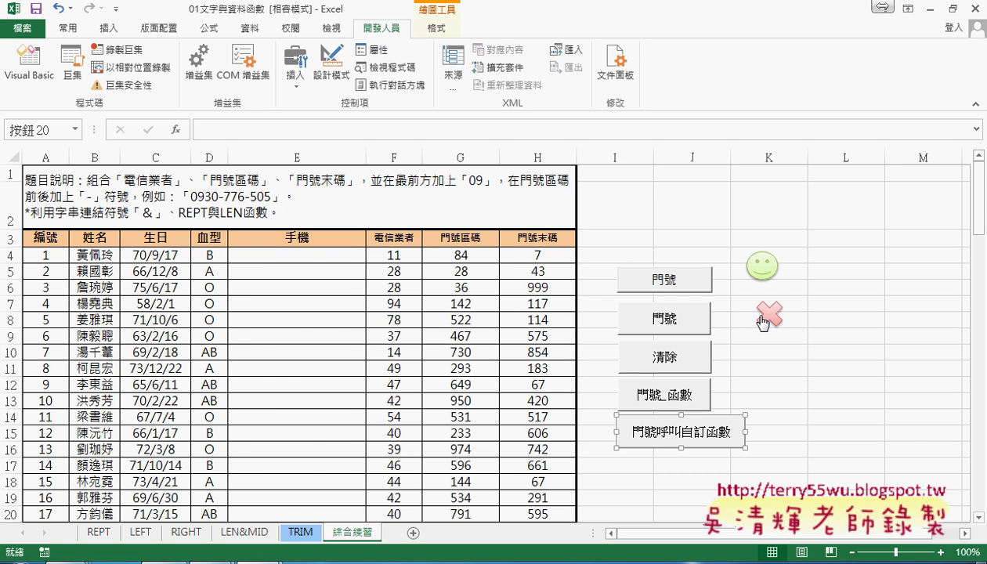
click(669, 292)
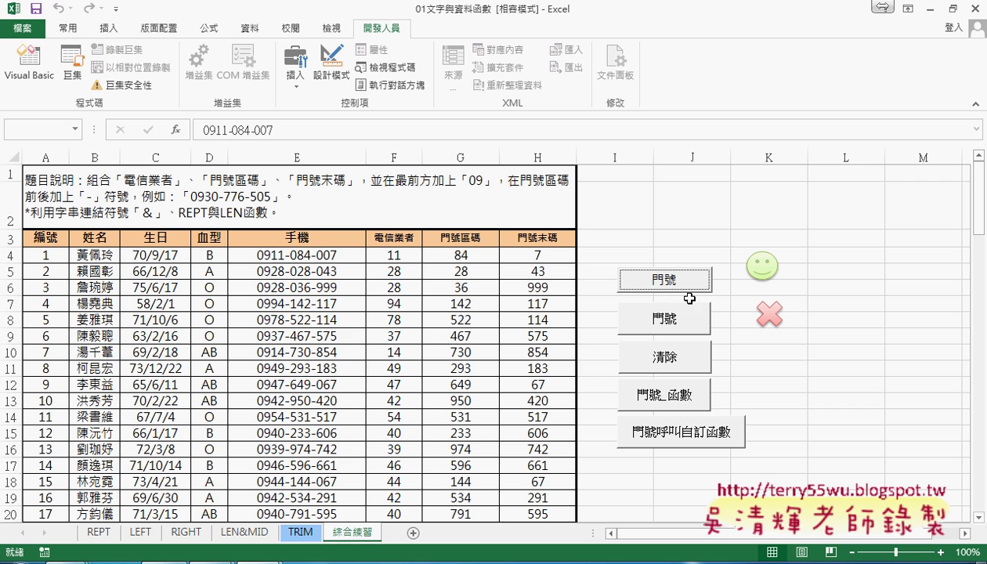
click(756, 317)
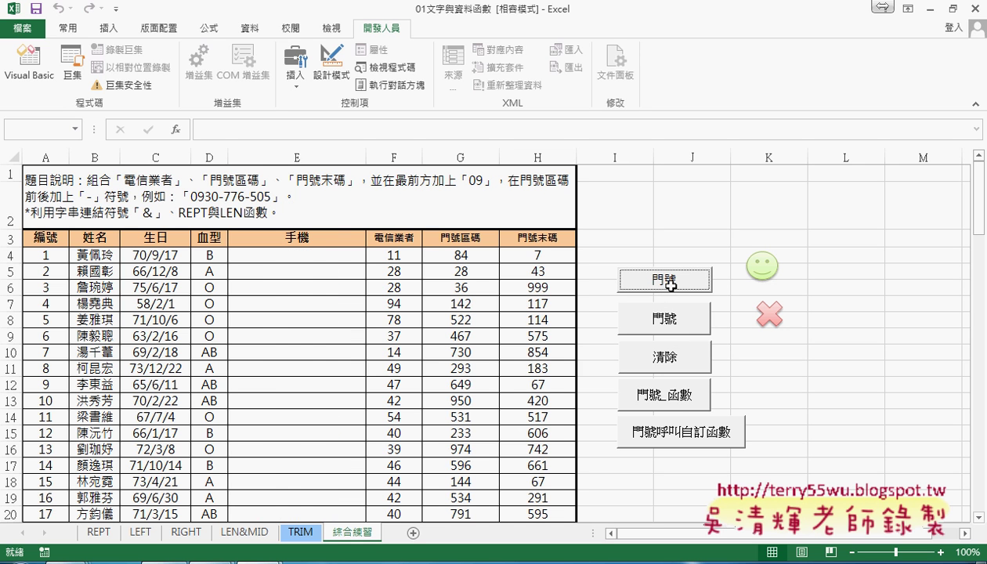
click(661, 317)
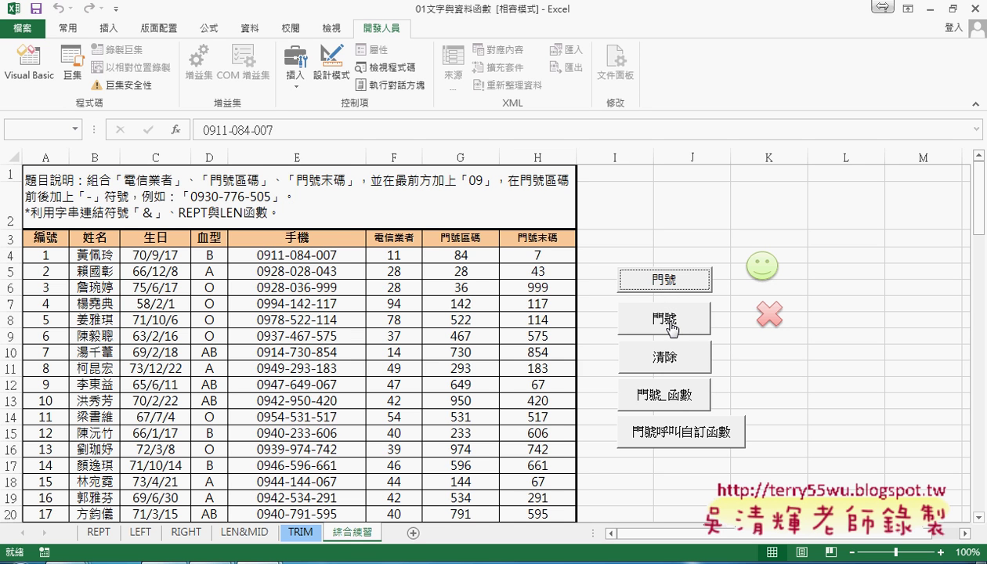
Step: Clear and refill column E with formulas, then via the 門號呼叫自訂函數 macro
click(691, 353)
scroll(731, 368, down, 1)
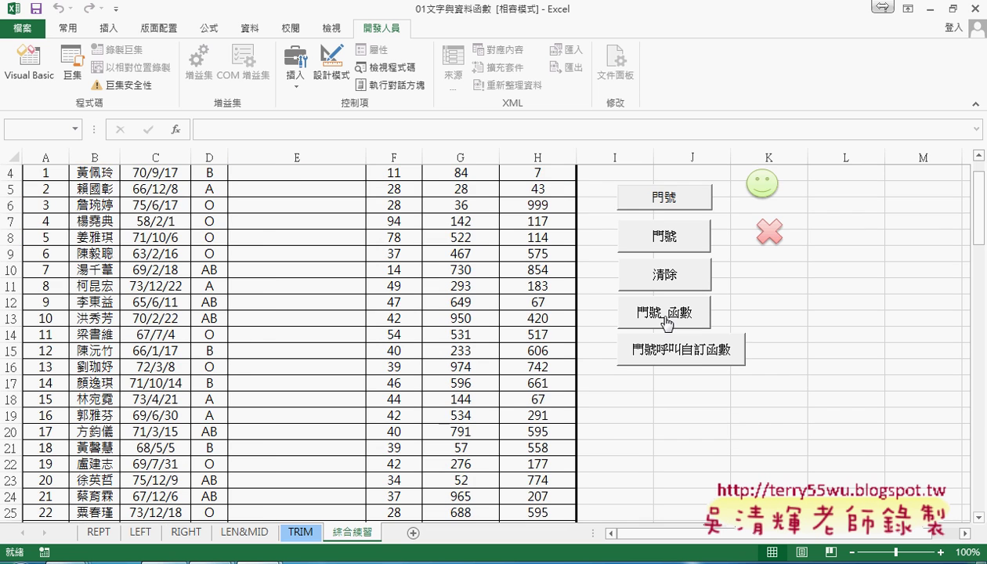
click(666, 322)
scroll(551, 304, up, 1)
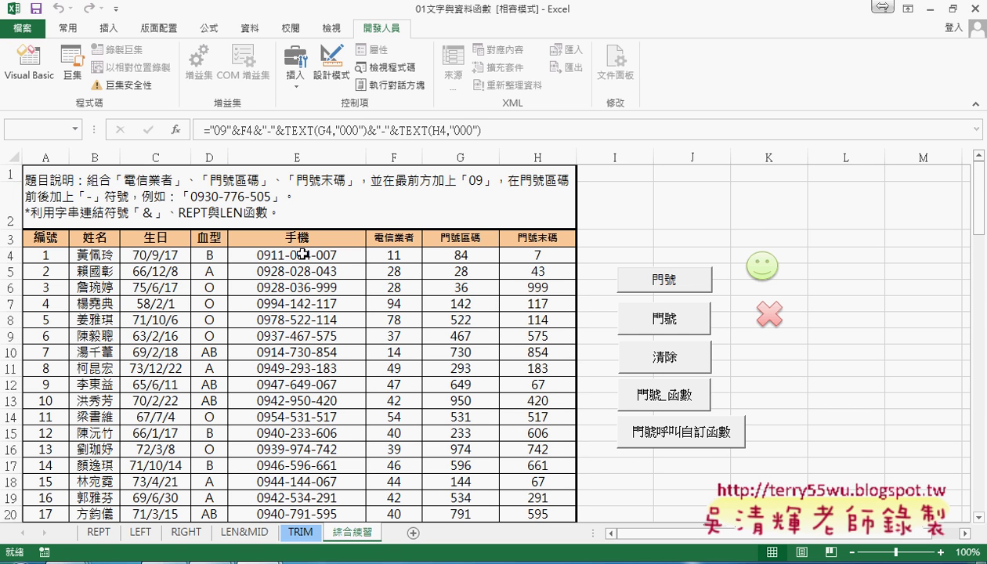
click(763, 315)
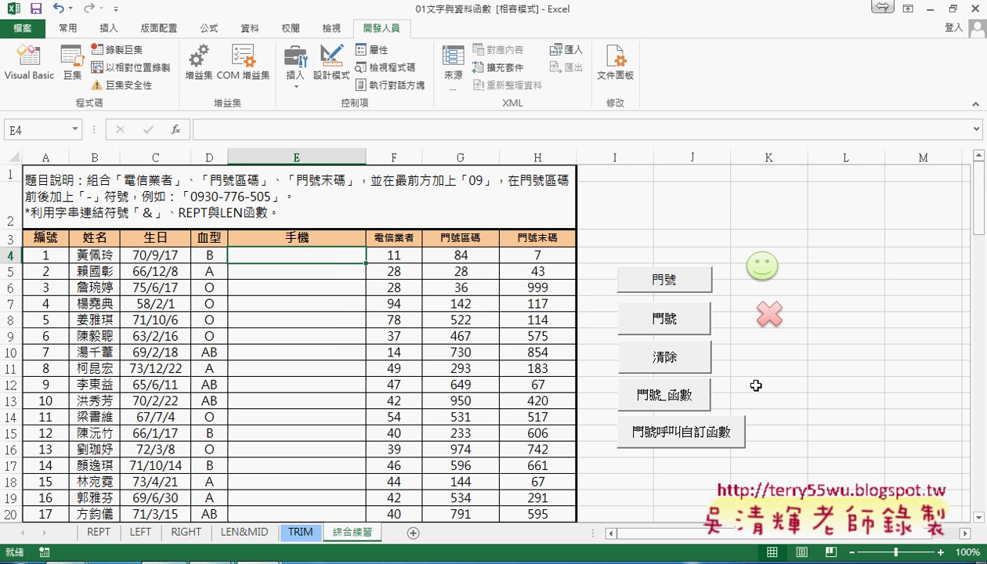
click(698, 436)
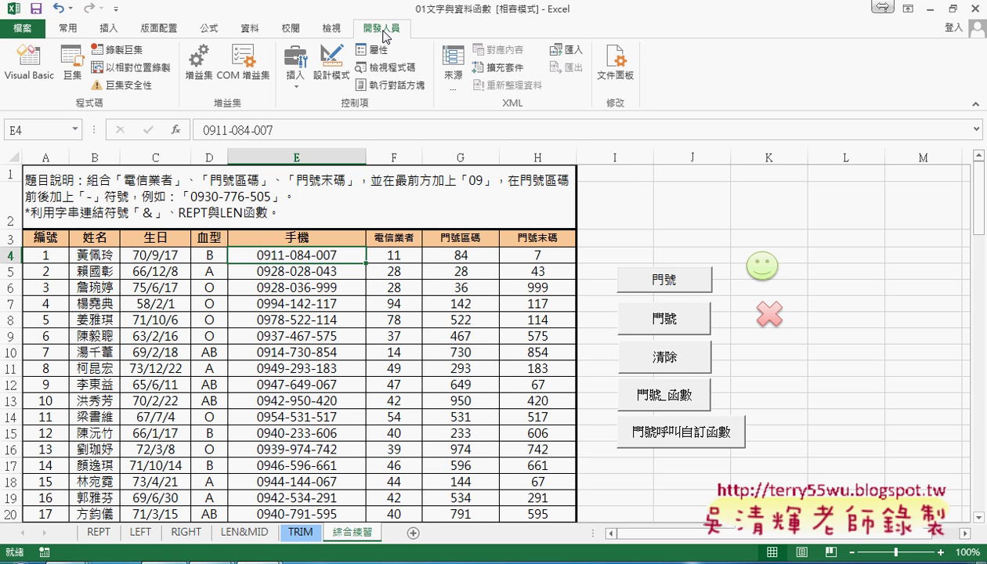
click(362, 555)
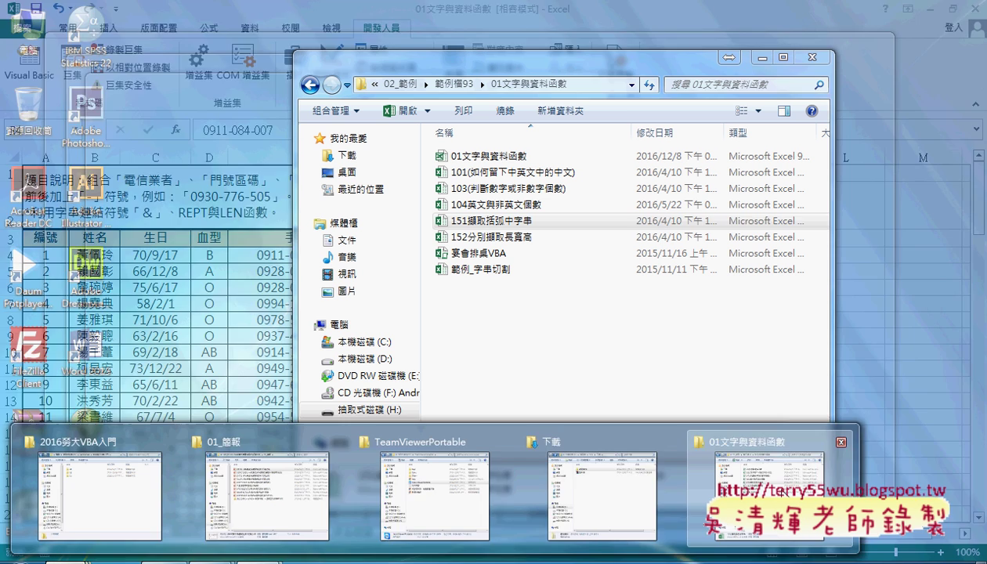
Step: Open the 151擷取括弧中字串 workbook from the 01文字與資料函數 folder
click(771, 485)
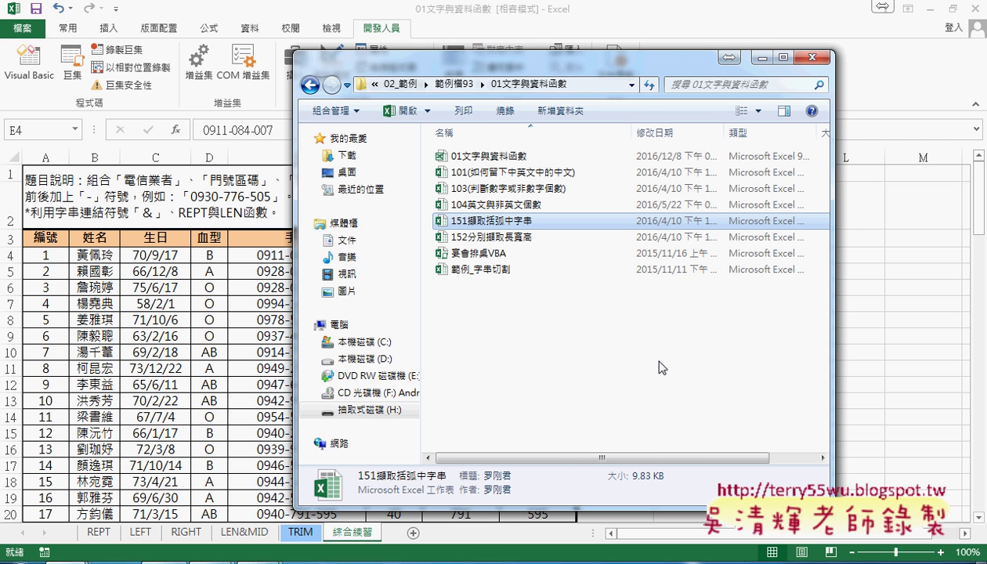
double_click(525, 222)
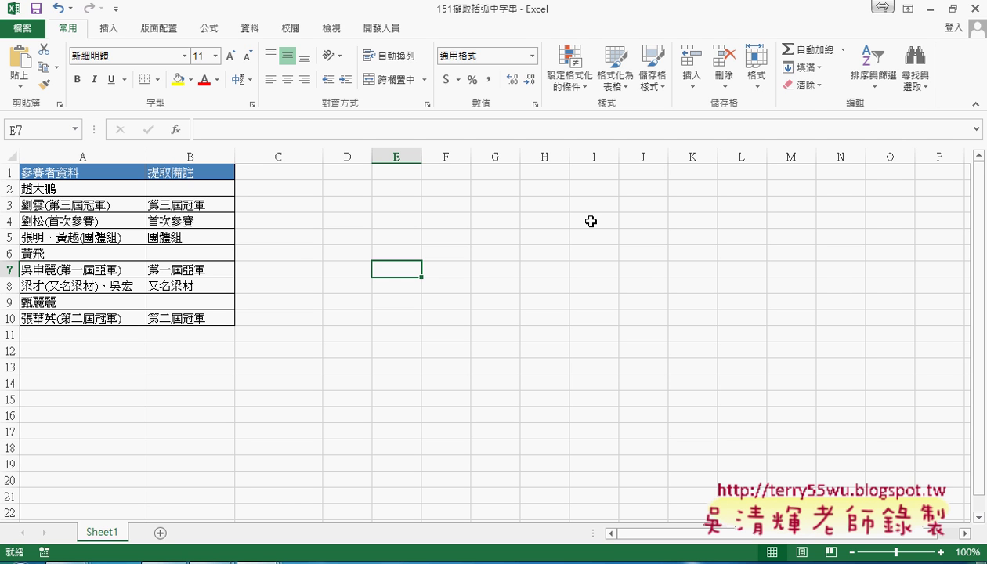
Step: Close 151擷取括弧中字串 without saving (不要儲存)
click(969, 9)
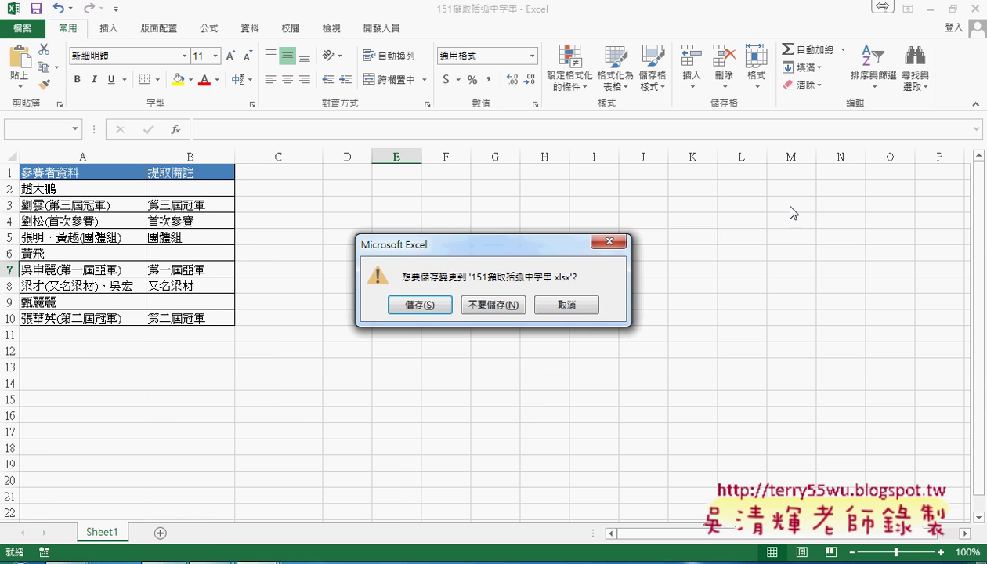
click(492, 305)
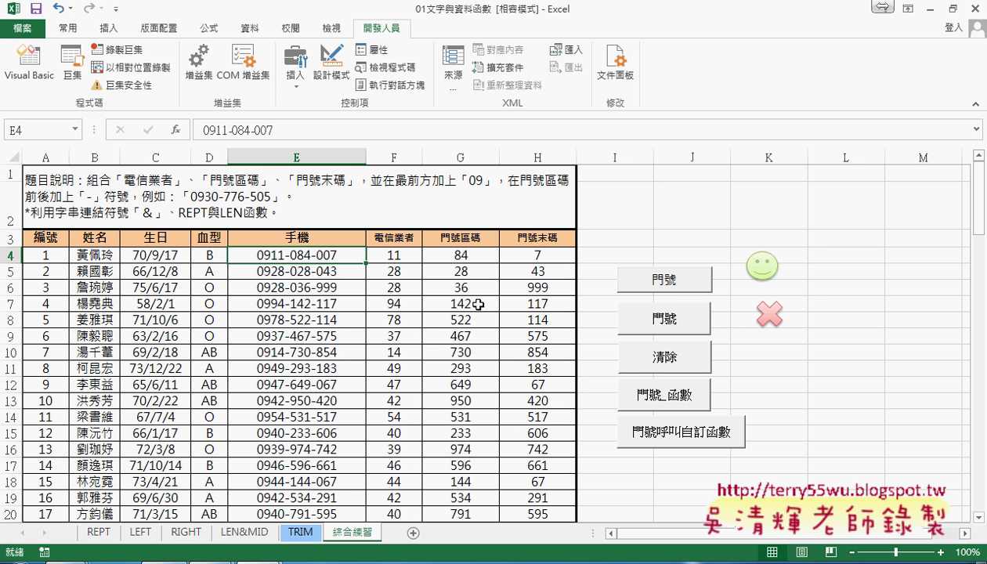
Step: Bring the 01文字與資料函數 Explorer window forward, go back to 範例檔93, and select 03日期與時間函數
click(75, 555)
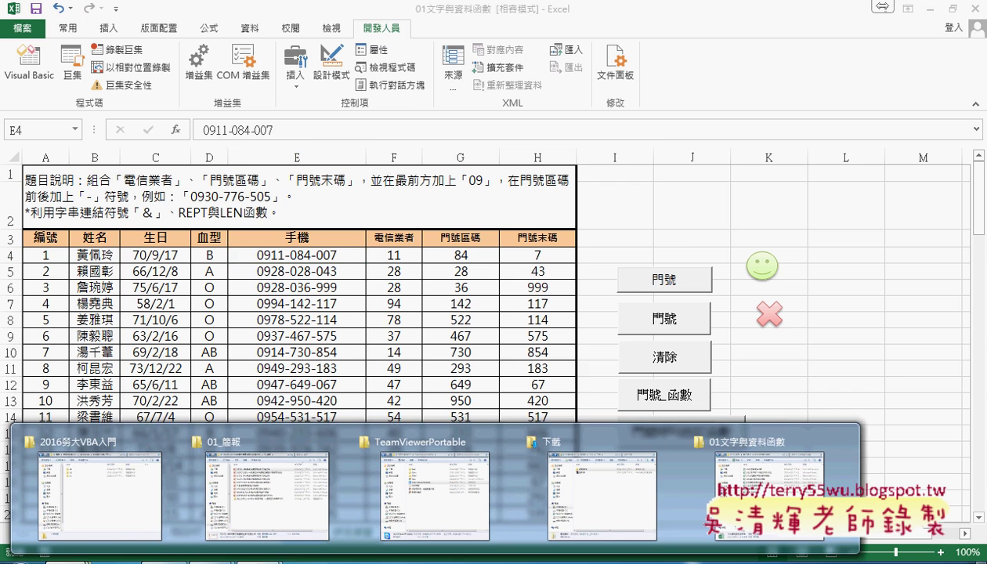
click(712, 443)
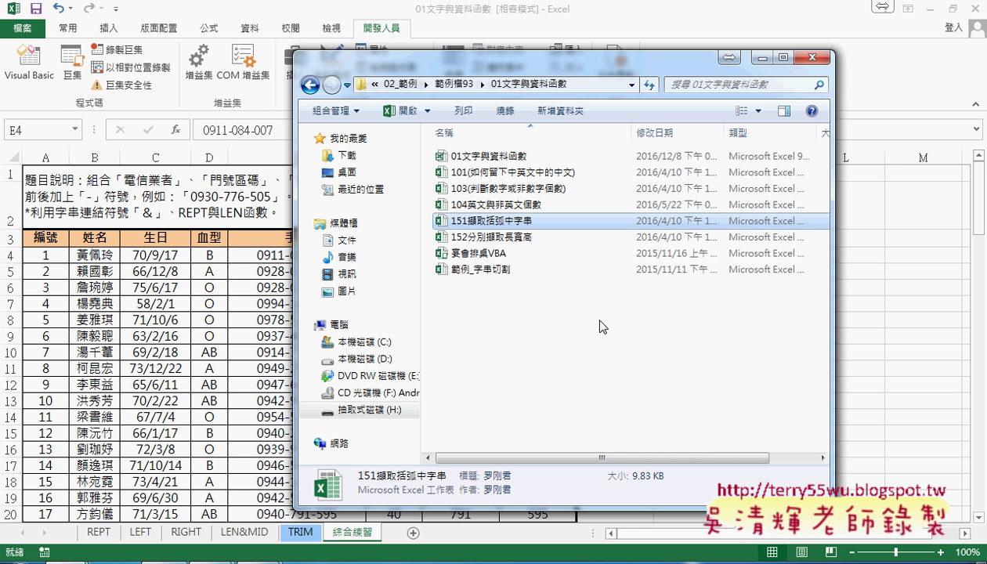
click(310, 85)
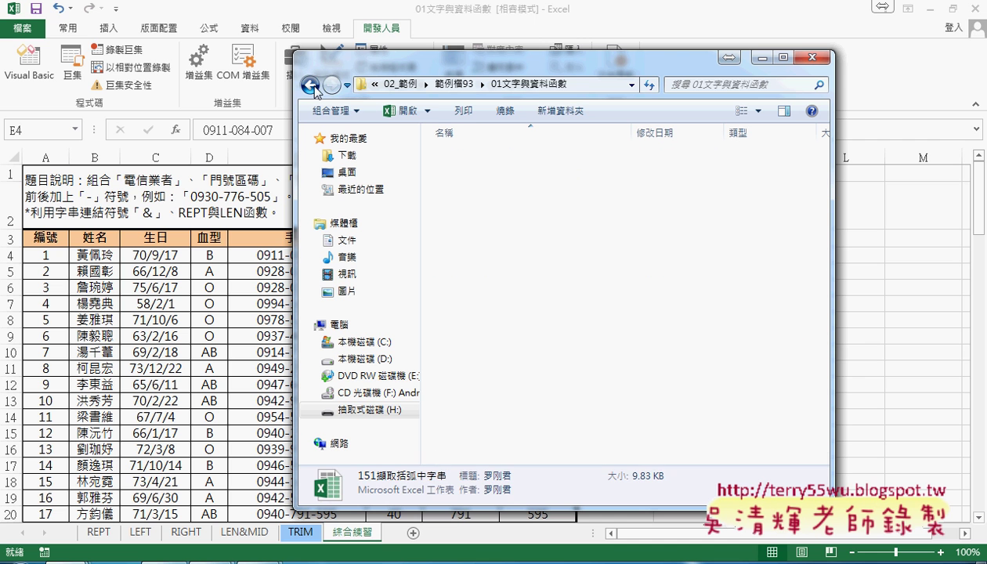
click(469, 173)
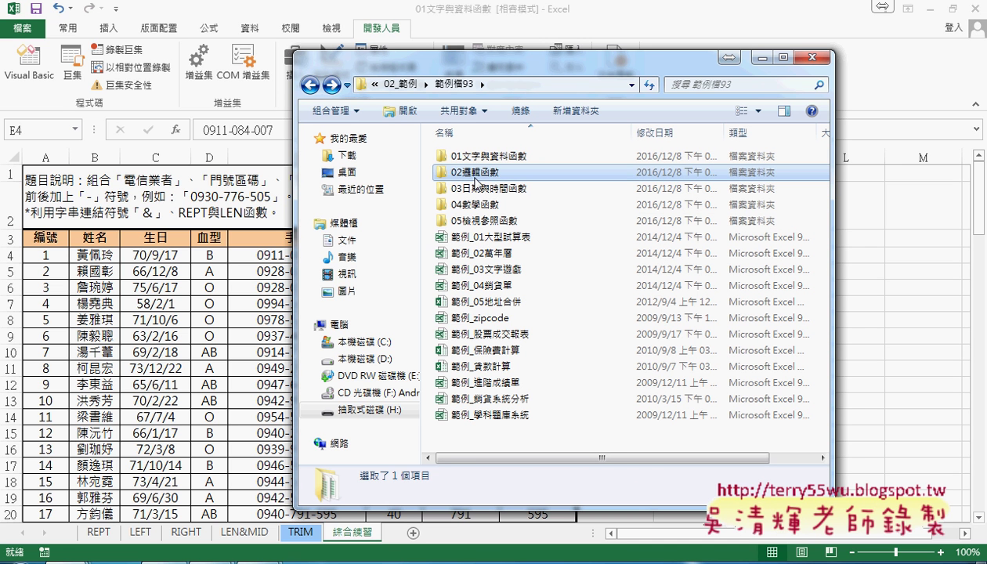
click(478, 190)
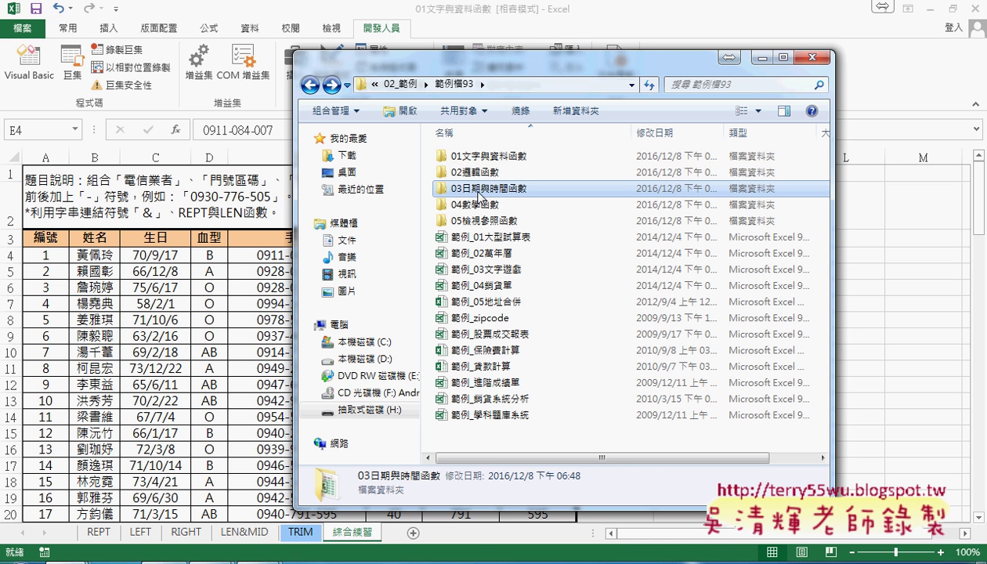